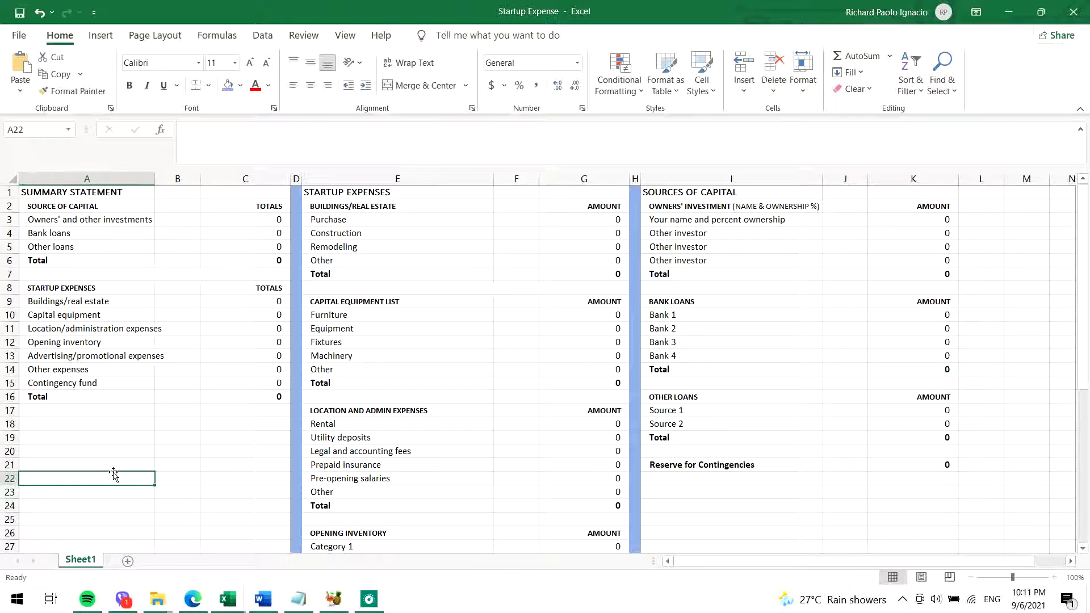
- Look over the worksheet's three main sections: Summary Statement, Startup Expenses and Sources of Capital
left_click(350, 194)
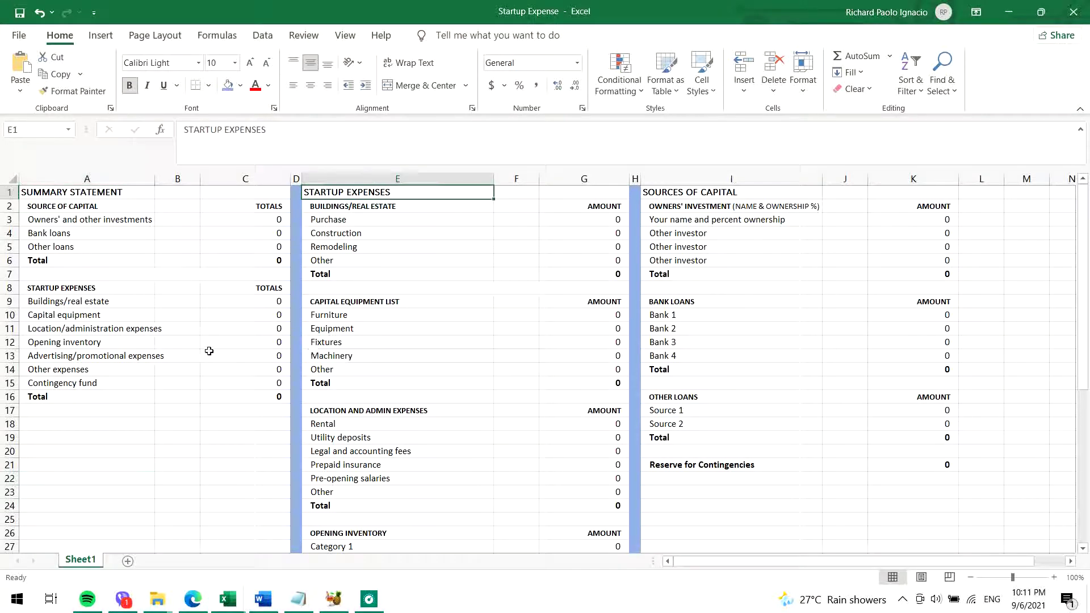
scroll(718, 368, "down", 5)
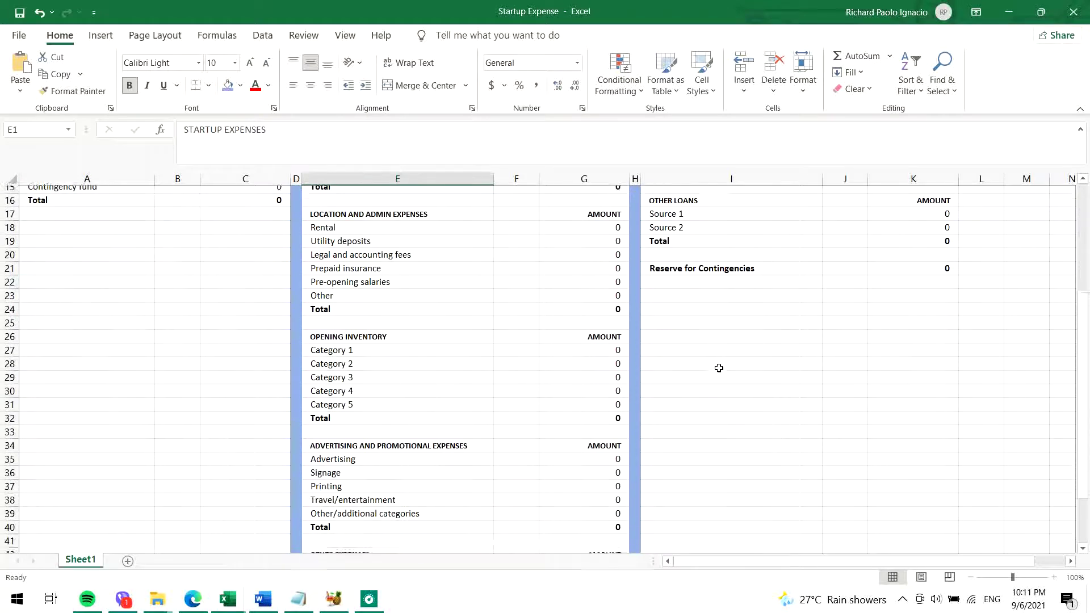
scroll(718, 368, "down", 4)
scroll(717, 368, "up", 8)
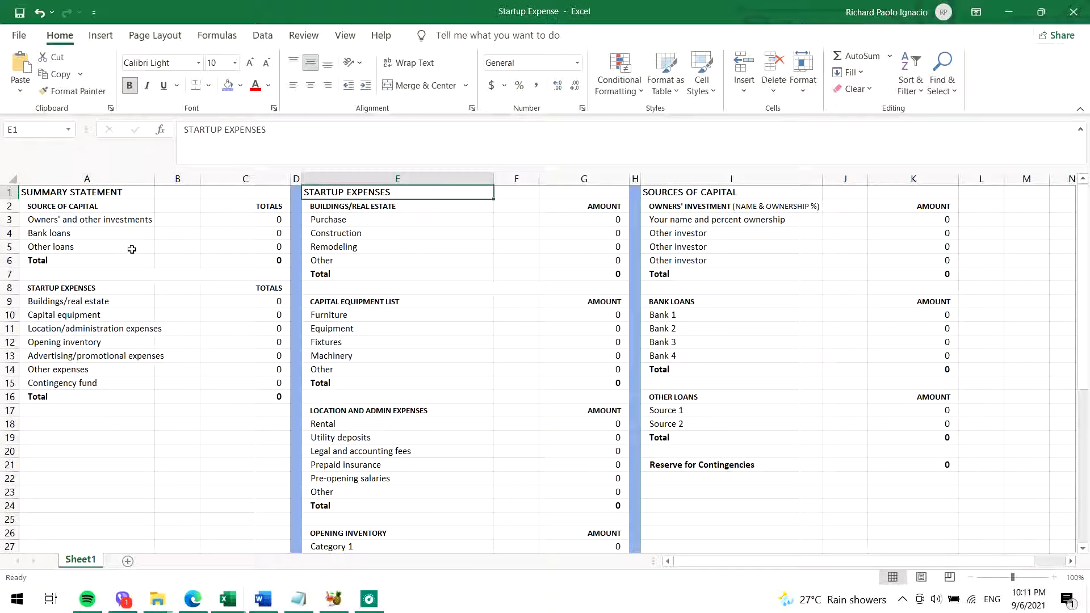
left_click_drag(81, 192, 91, 410)
left_click(354, 194)
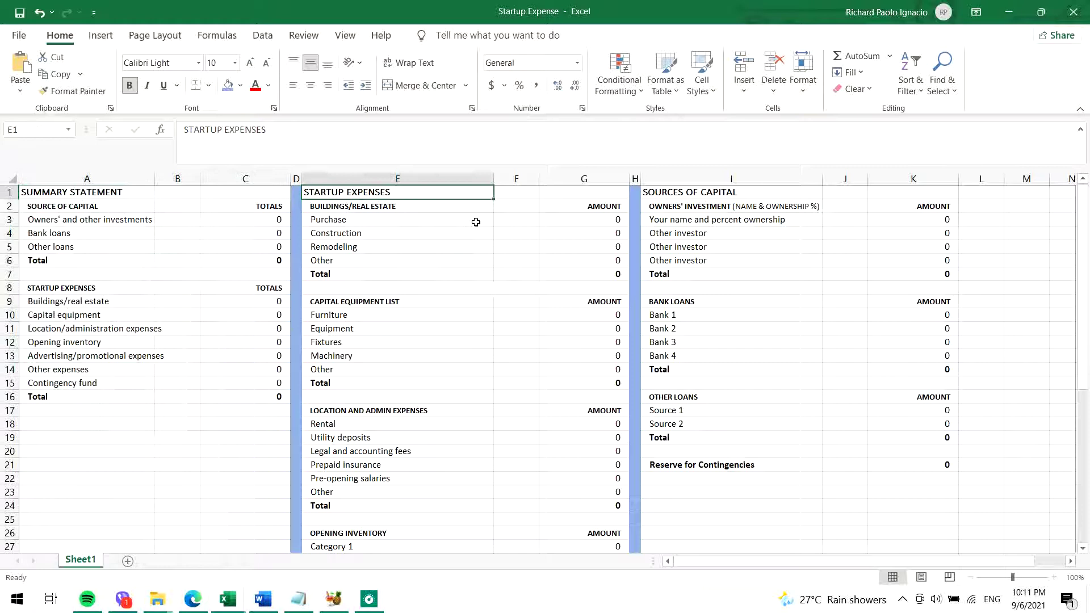
left_click(717, 195)
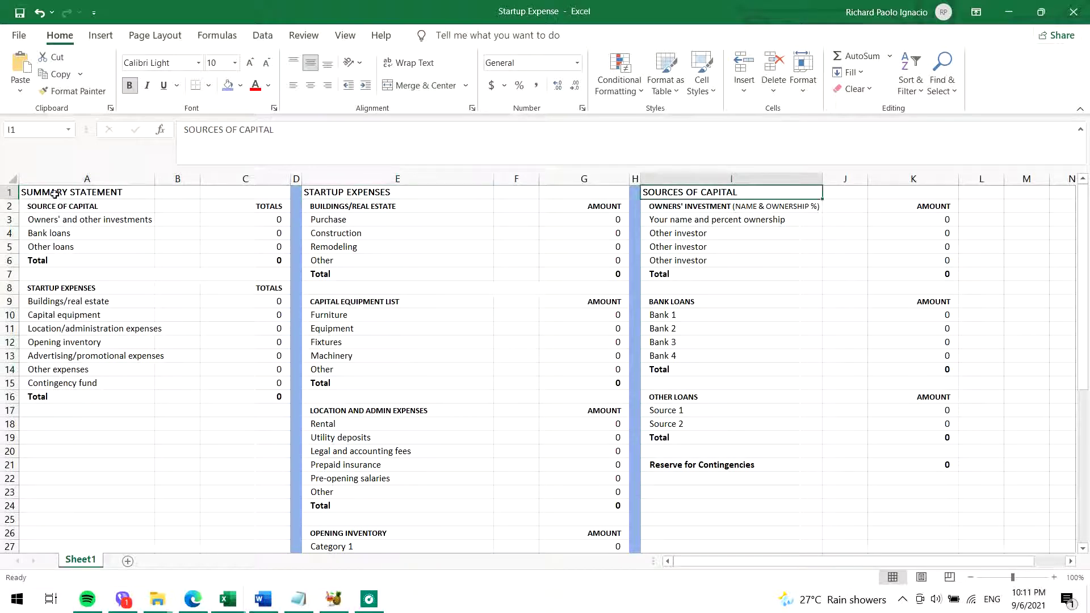
left_click_drag(54, 193, 216, 404)
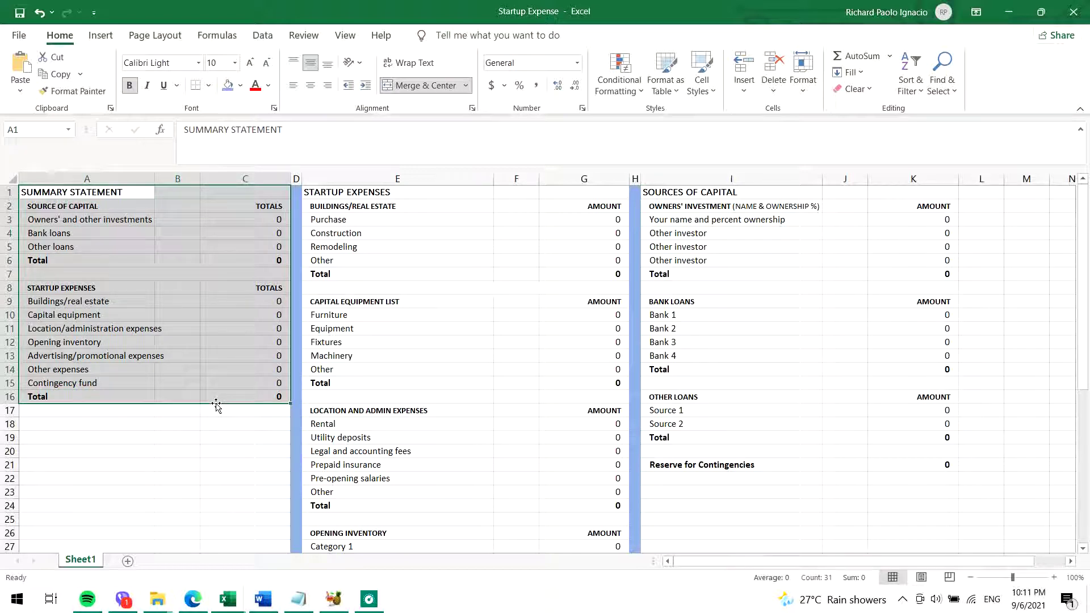
left_click(353, 196)
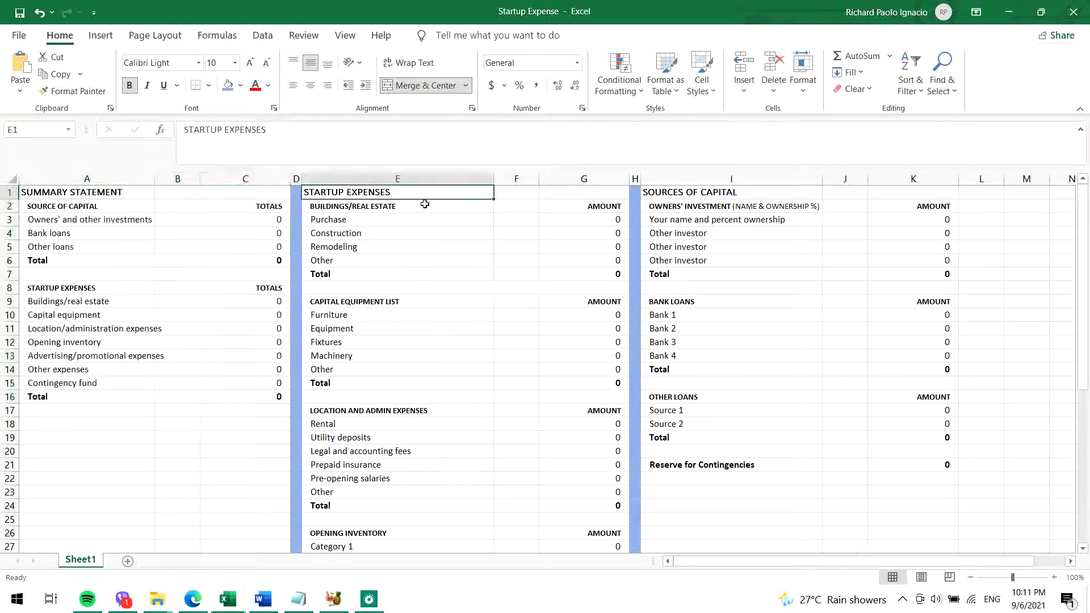
left_click_drag(424, 204, 913, 461)
left_click(1003, 455)
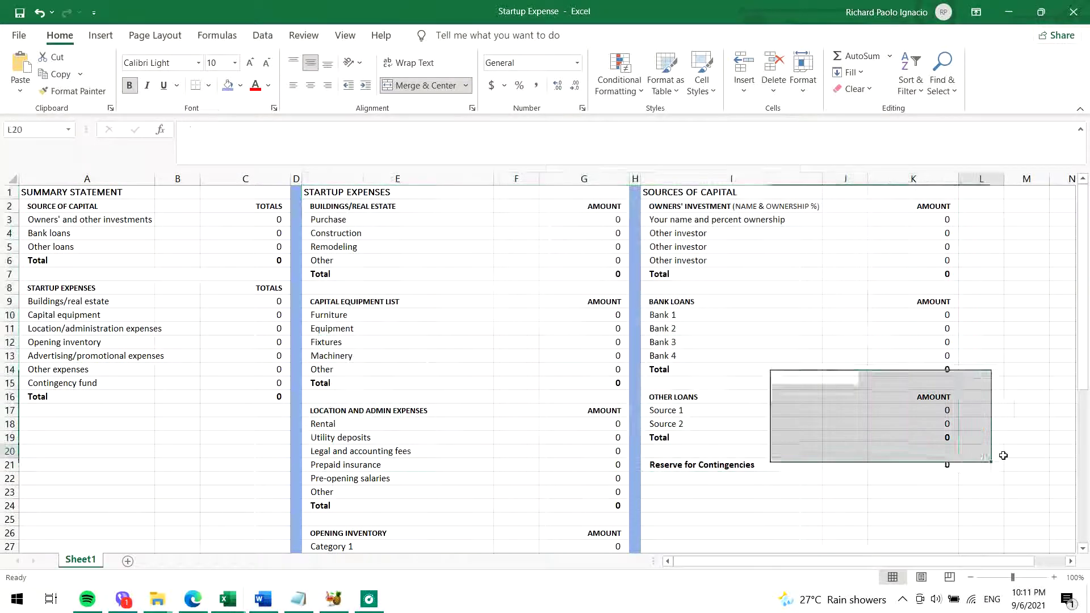
- Examine the Sources of Capital section, covering Owners' Investment, Bank Loans, Other Loans and Reserve for Contingencies
left_click(686, 194)
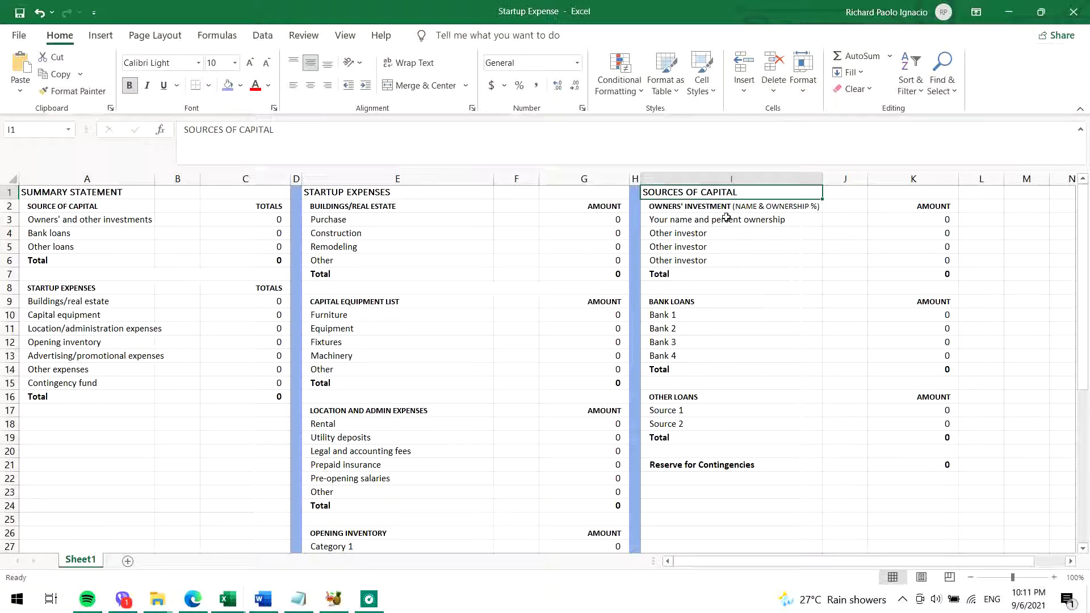
left_click(711, 208)
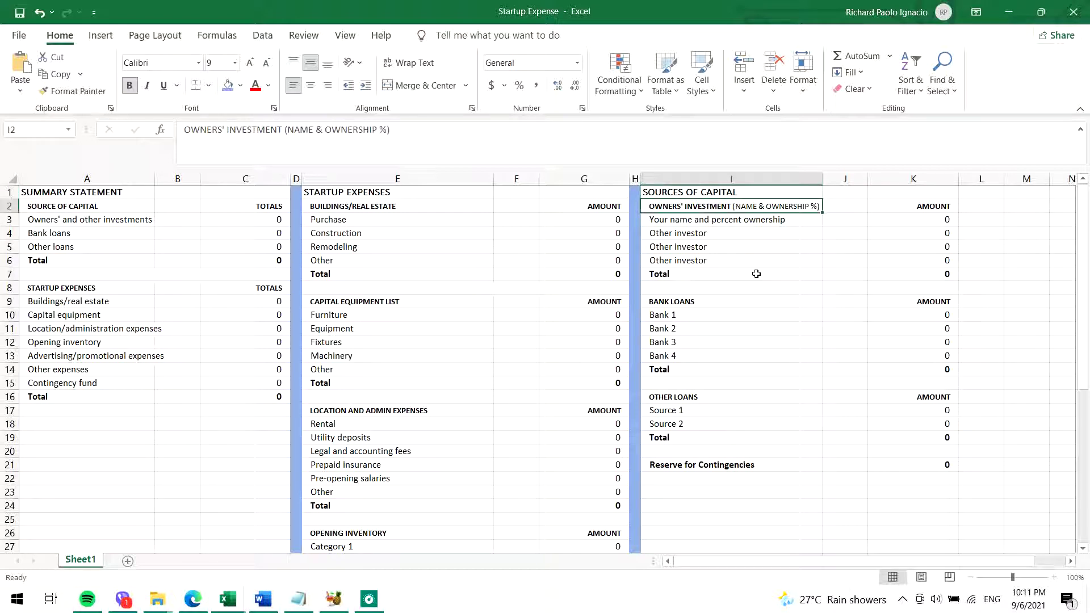
left_click_drag(285, 130, 394, 131)
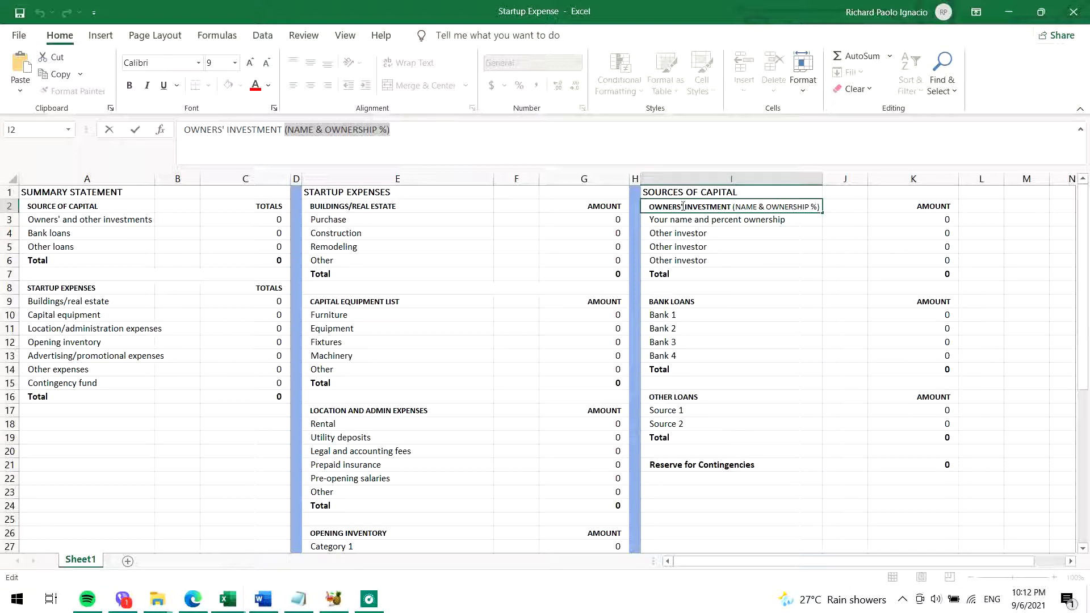
left_click(713, 264)
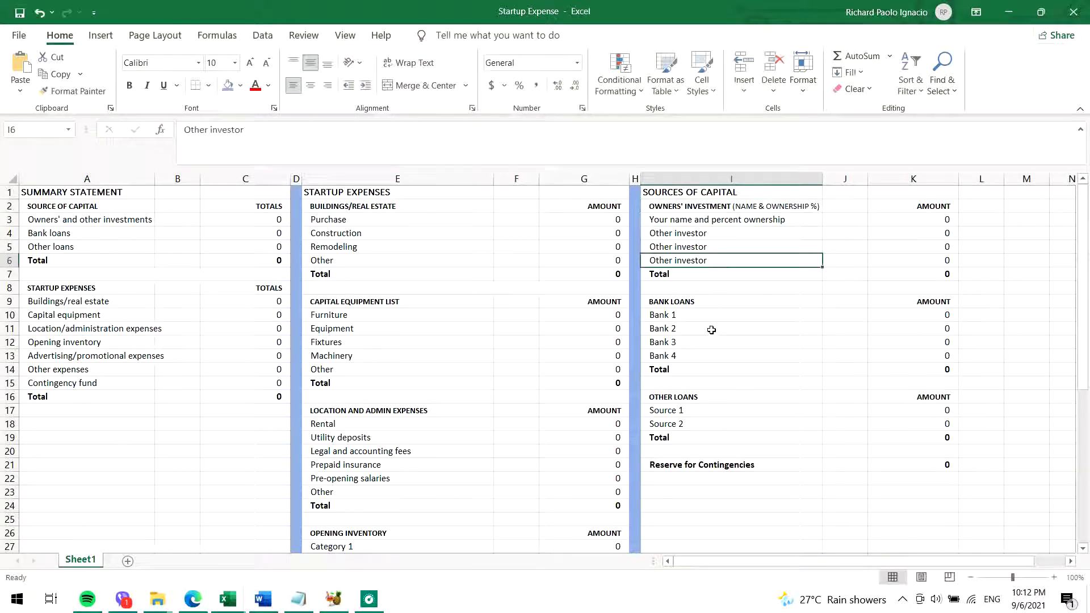
left_click(687, 301)
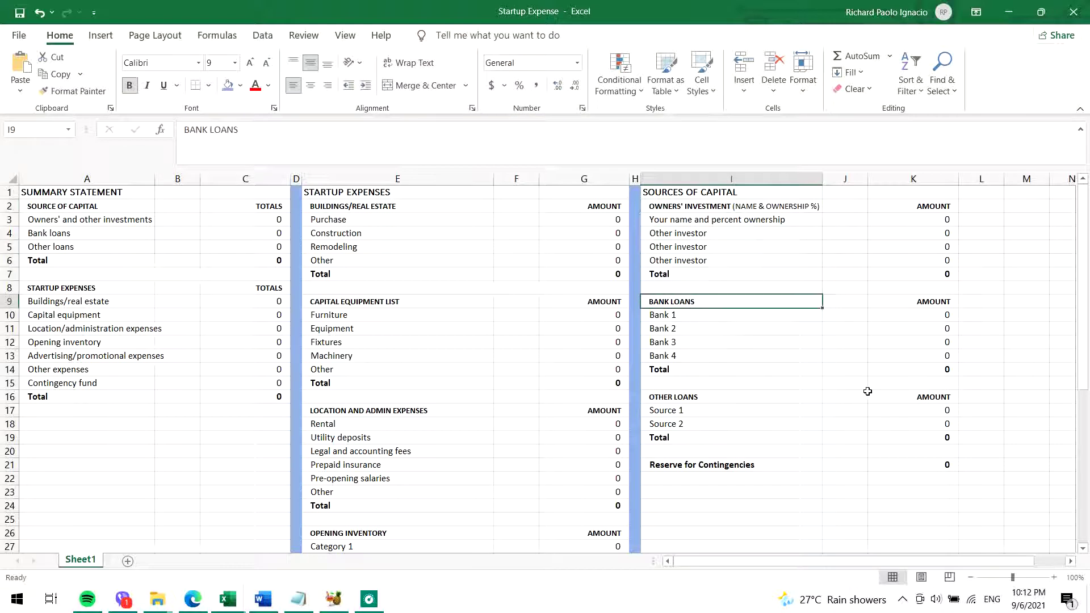
left_click(700, 395)
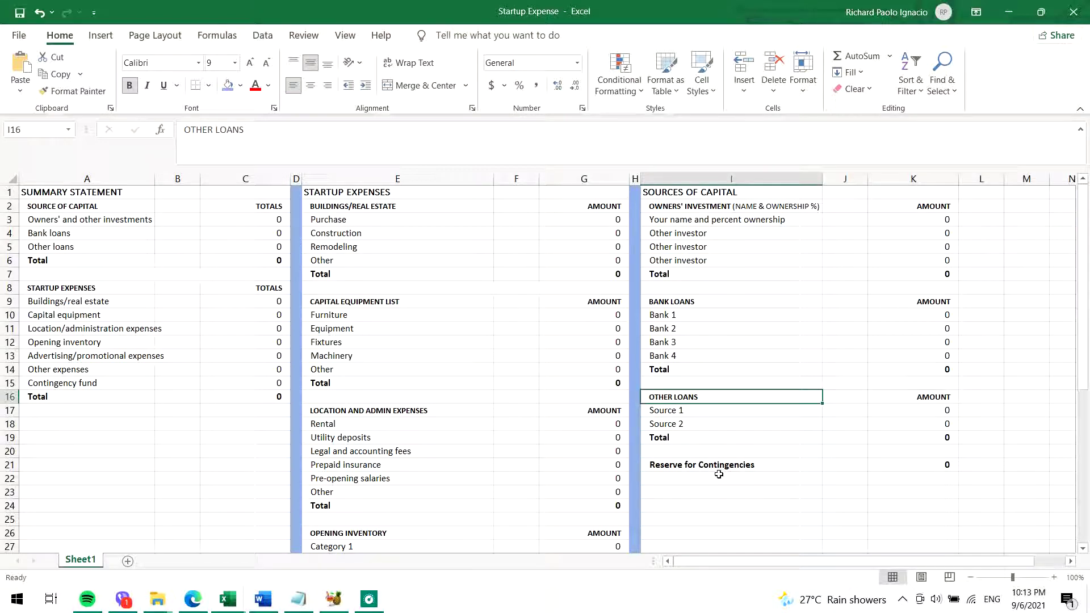
left_click(703, 466)
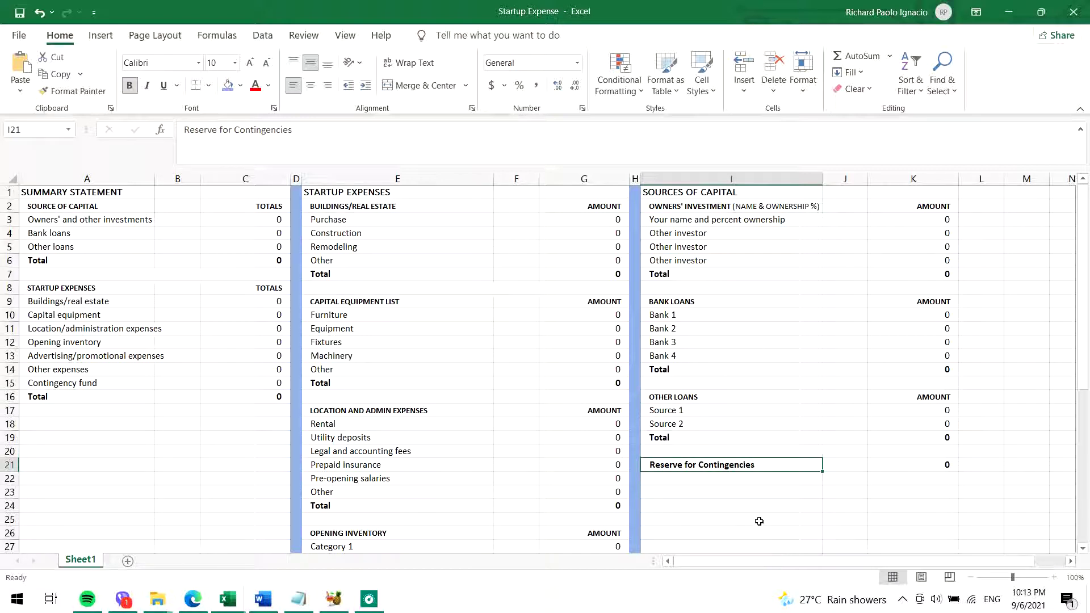
- Examine the startup expense categories down to the Total Expenses row, along with the Reserve for Contingencies row
scroll(892, 503, "down", 9)
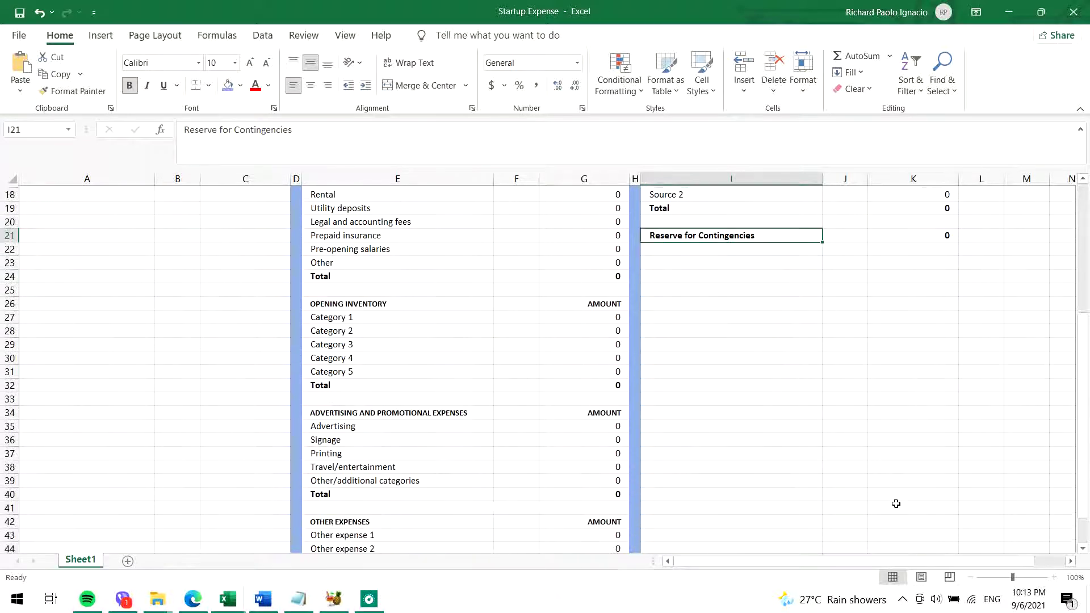
scroll(892, 503, "down", 1)
left_click_drag(453, 411, 618, 410)
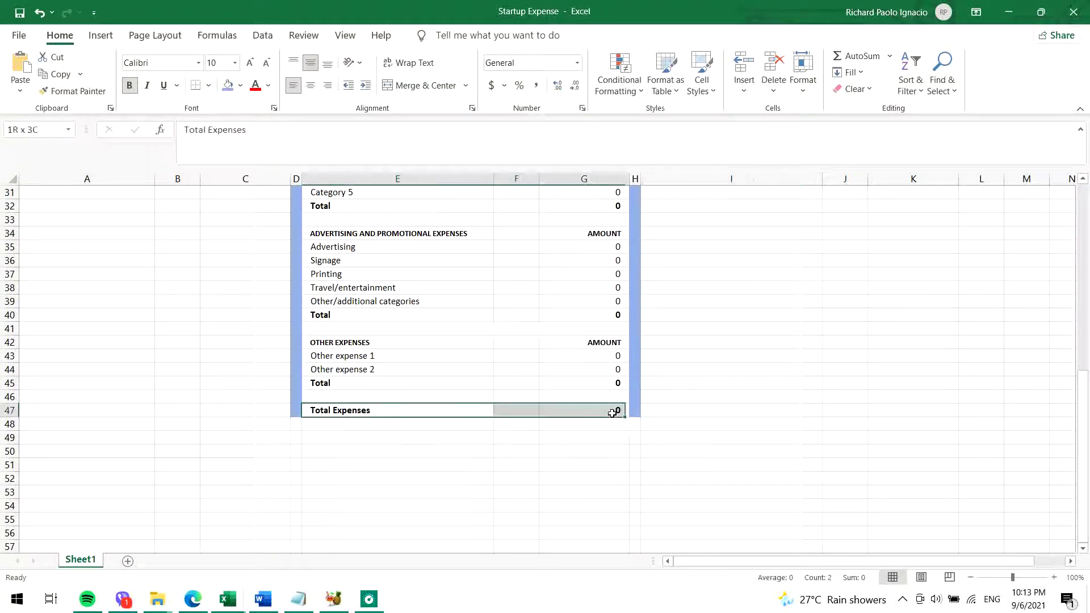
scroll(761, 416, "up", 3)
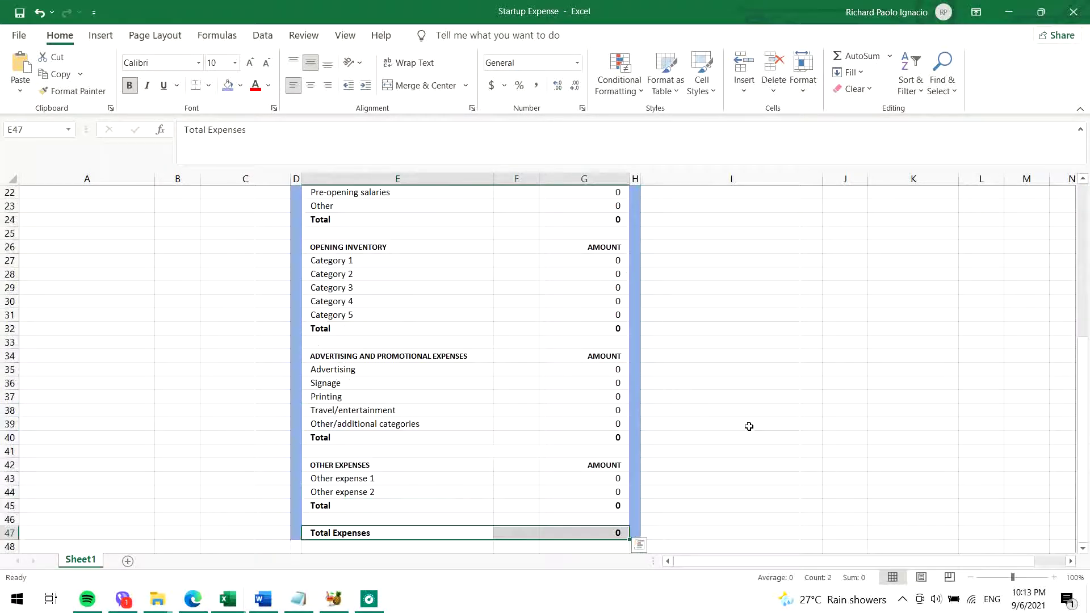
scroll(747, 438, "up", 7)
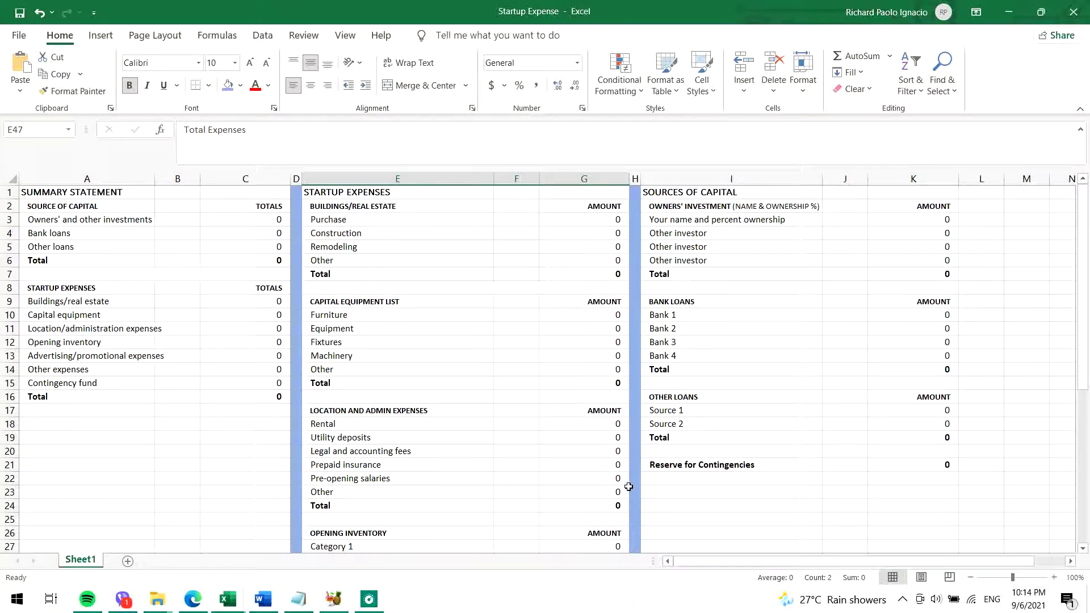
scroll(630, 485, "down", 5)
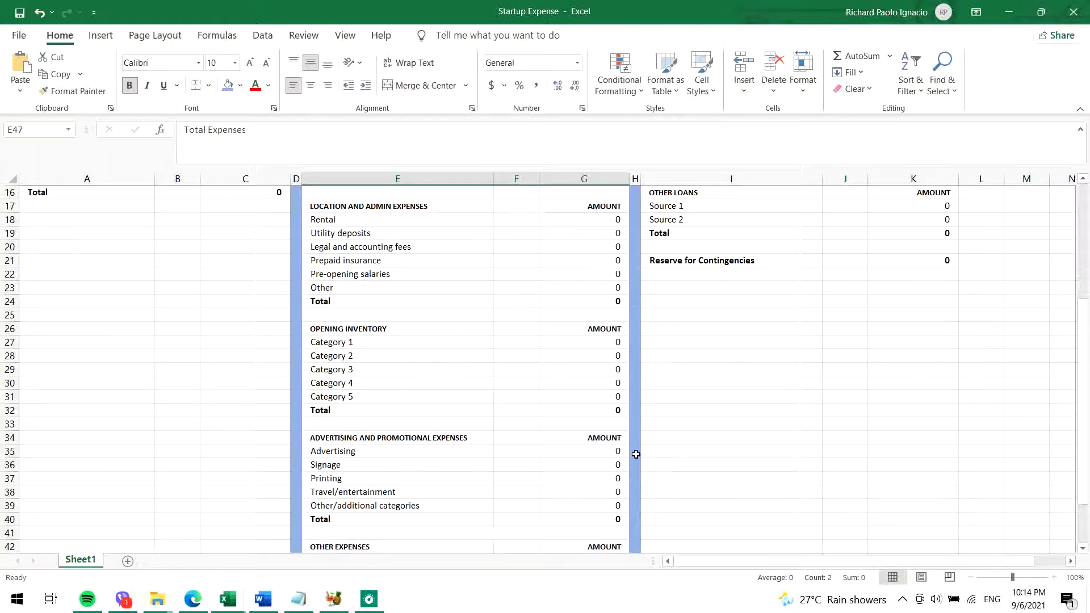
scroll(635, 452, "down", 5)
left_click(393, 411)
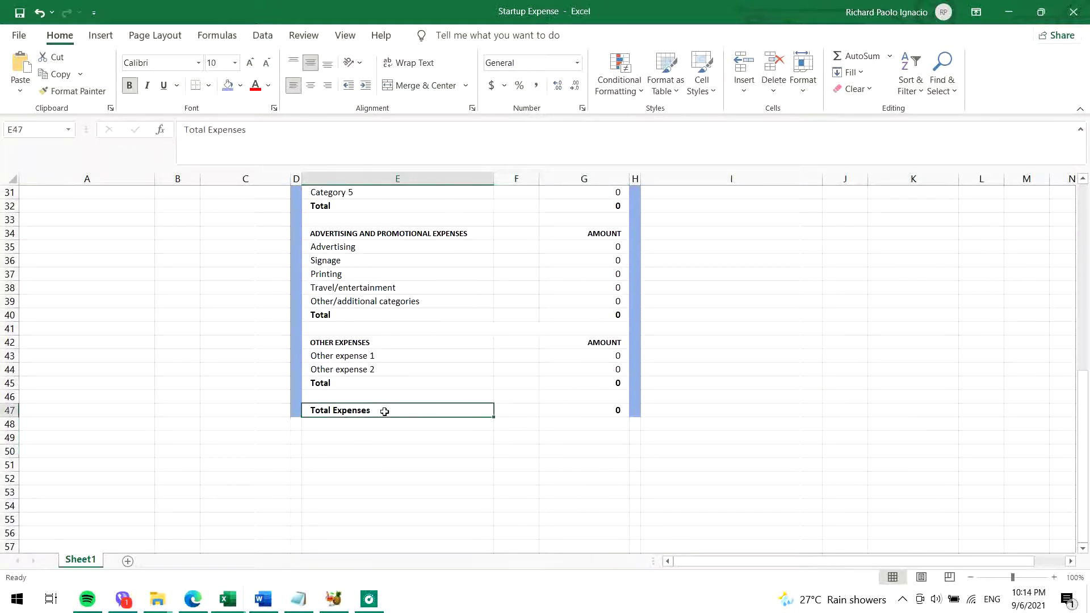
scroll(725, 432, "up", 8)
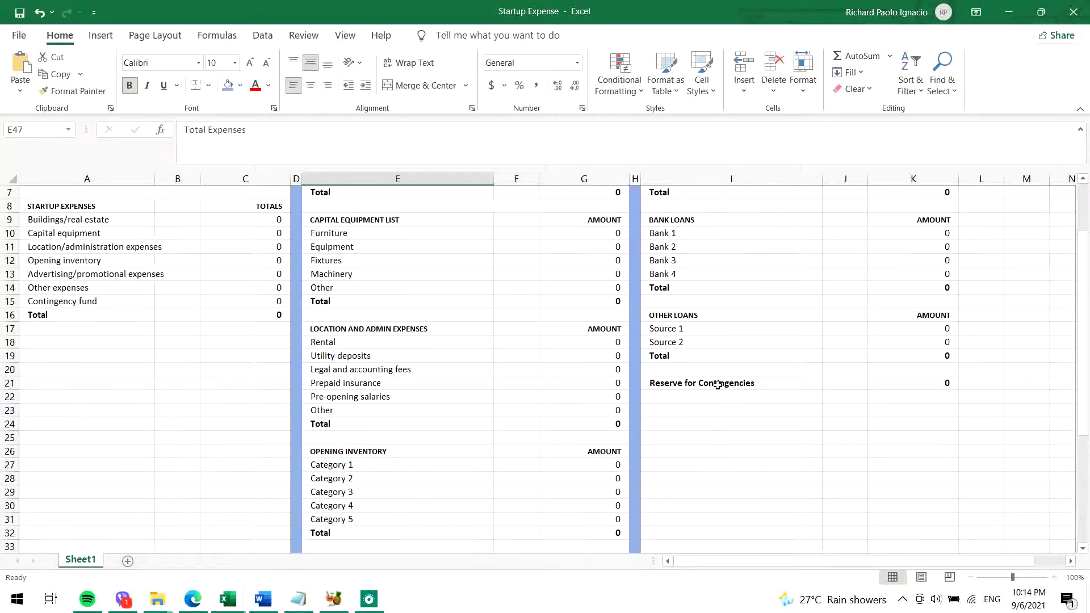
left_click(716, 384)
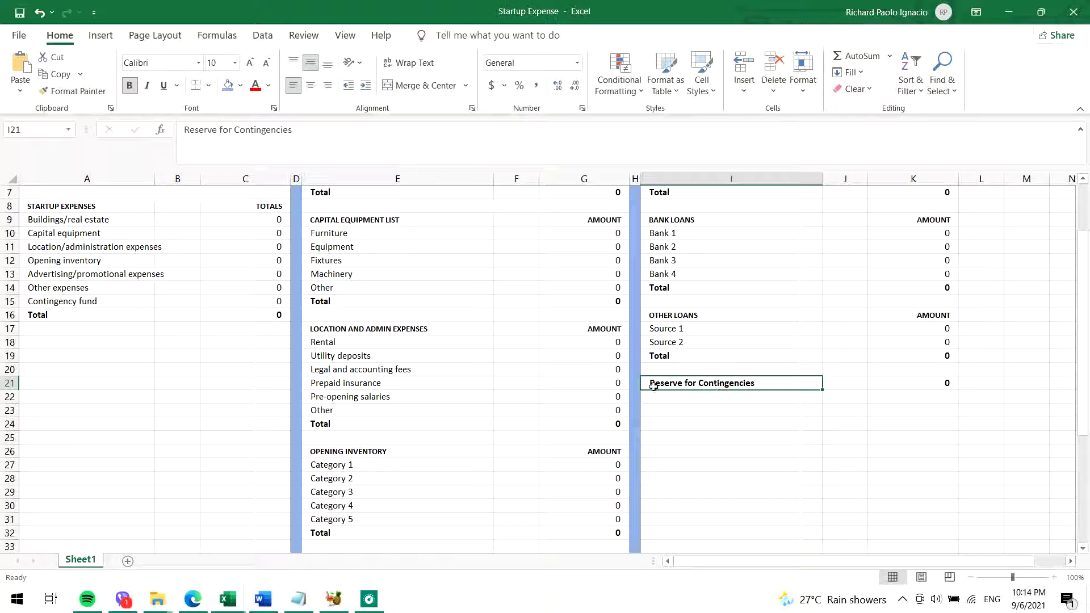
left_click(559, 427)
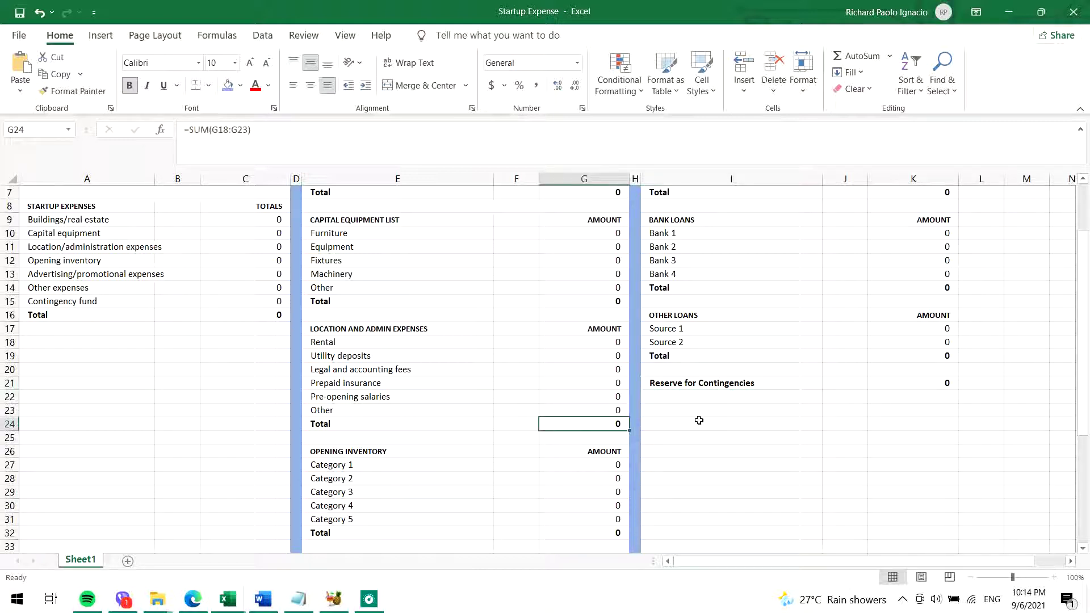
left_click(694, 384)
scroll(555, 446, "down", 1)
scroll(555, 446, "up", 3)
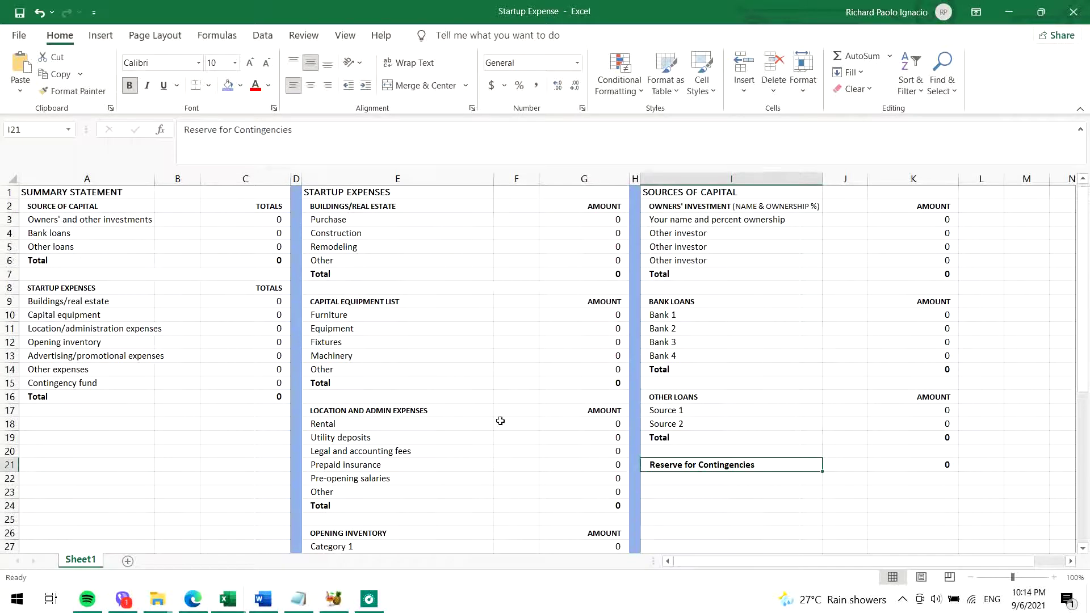
- Examine the Startup Expenses headings and the Buildings/Real Estate block row by row, from Purchase through Total
left_click(69, 289)
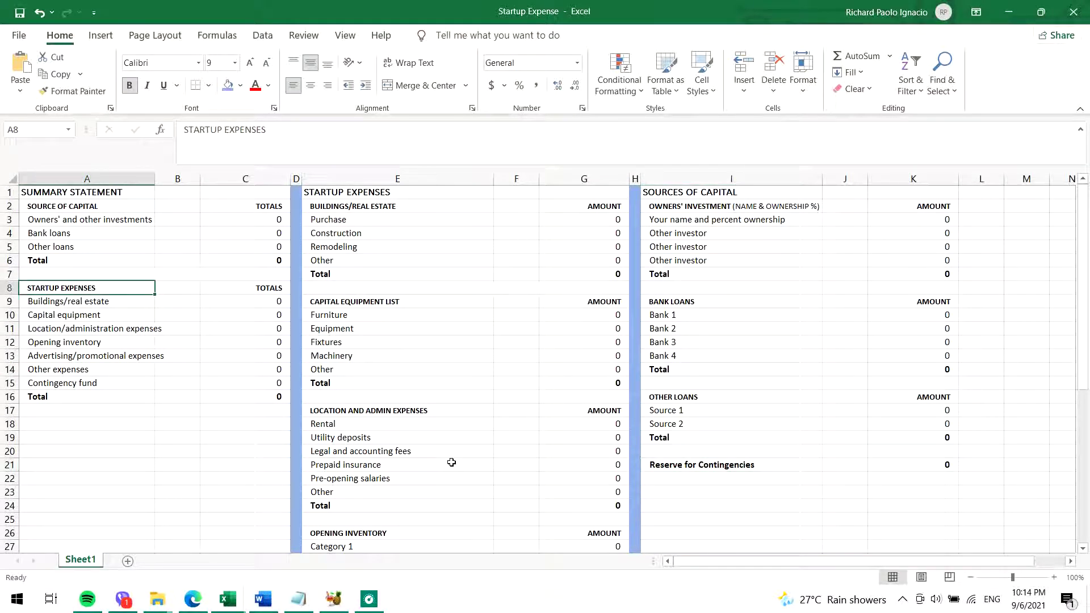
left_click(369, 219)
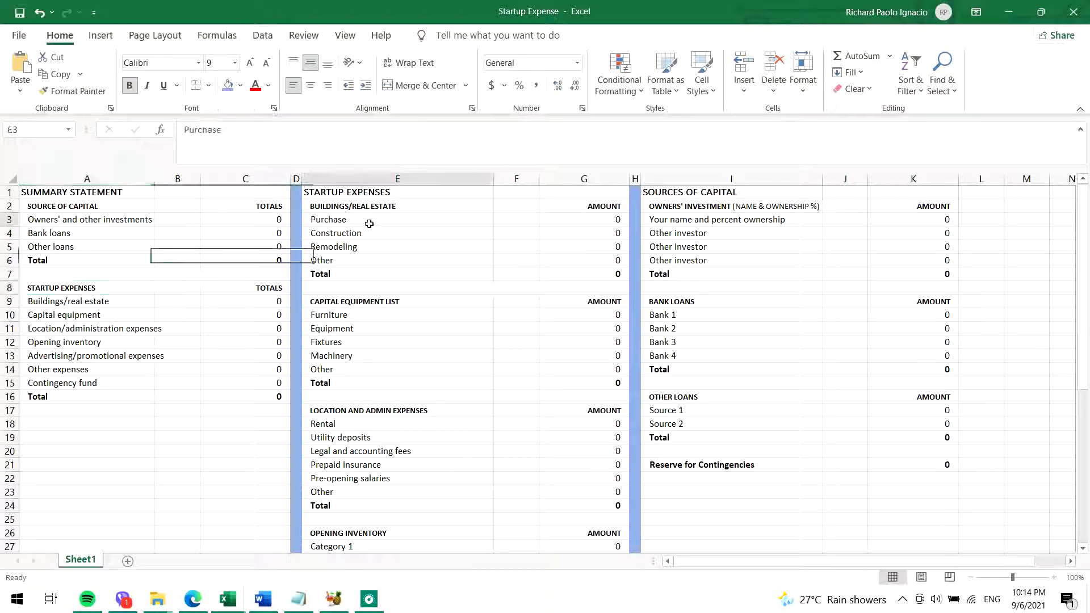
left_click(357, 193)
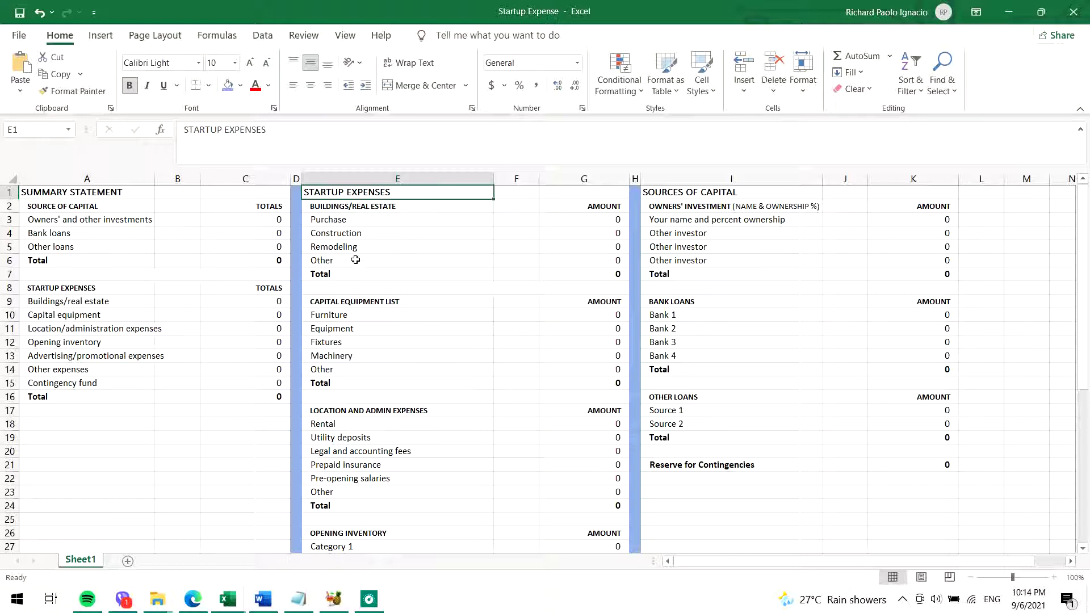
left_click(333, 245)
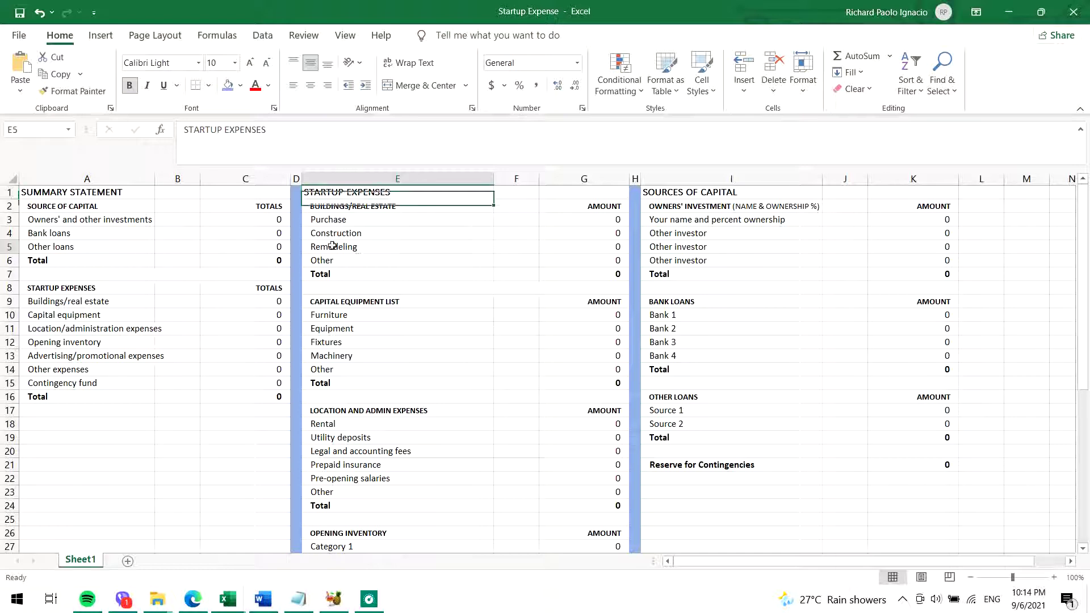
left_click(359, 207)
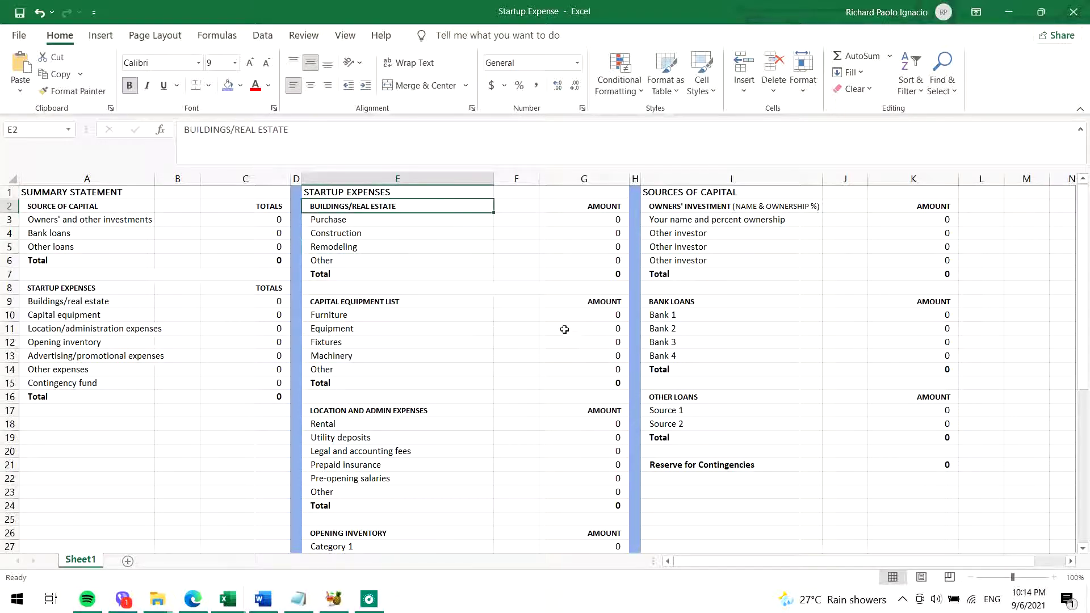
left_click_drag(393, 221, 596, 219)
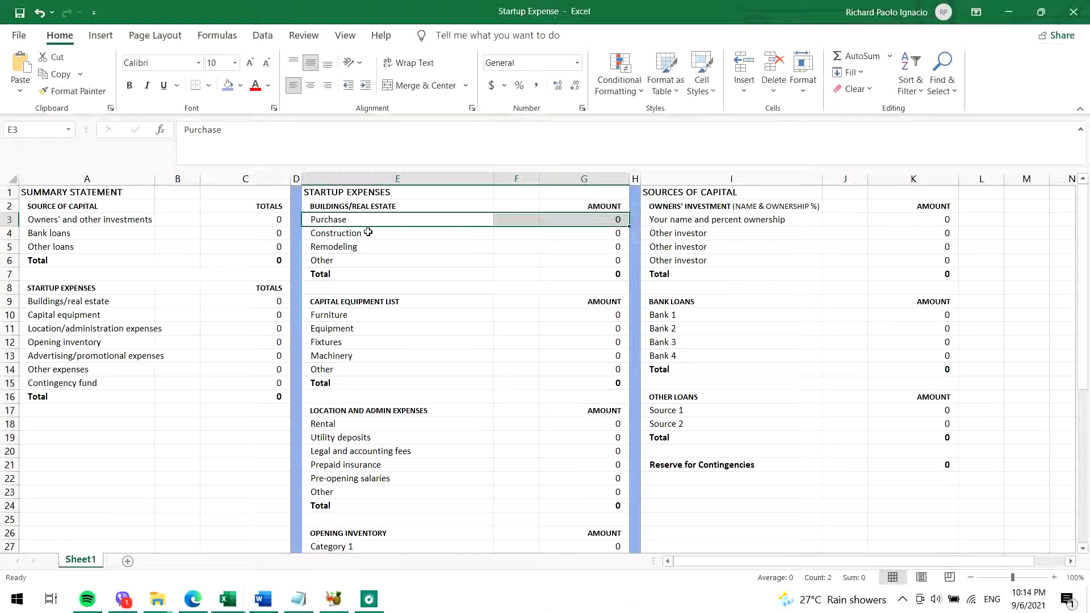
left_click_drag(367, 233, 581, 239)
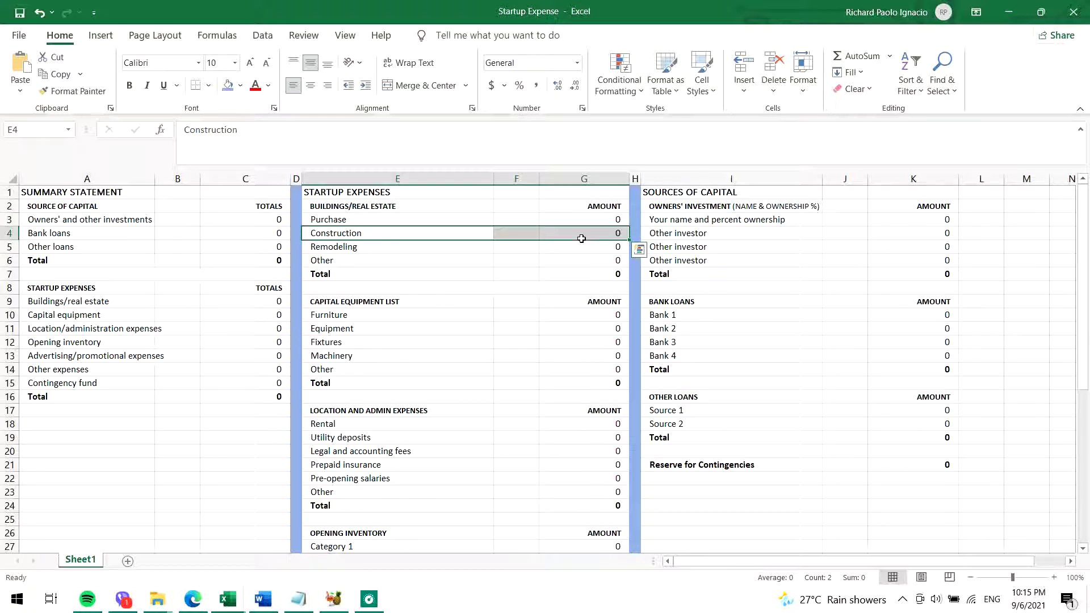
left_click_drag(419, 248, 596, 248)
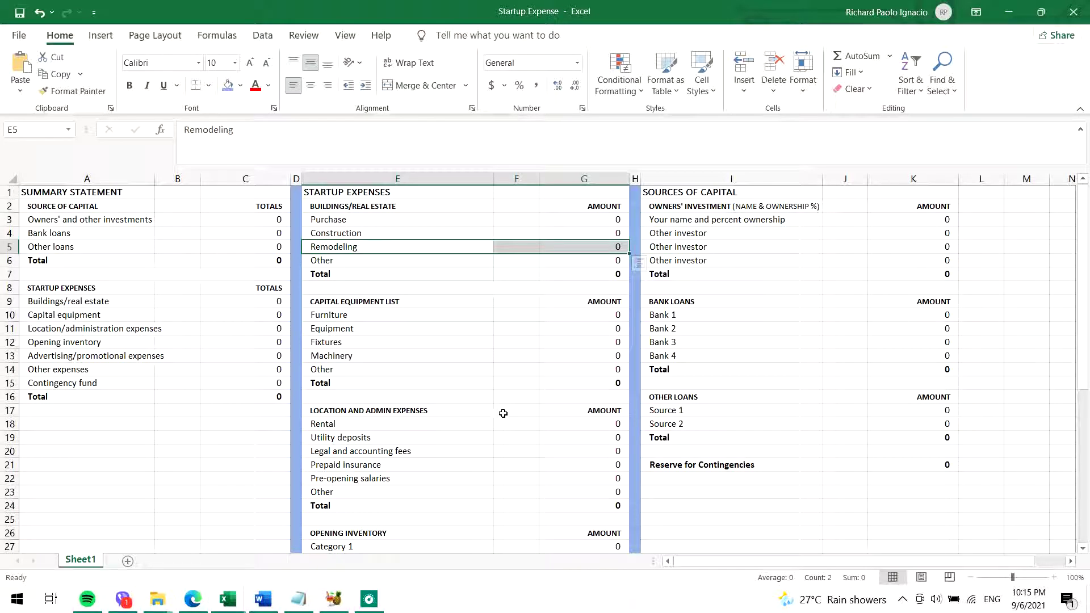
left_click_drag(421, 258, 594, 260)
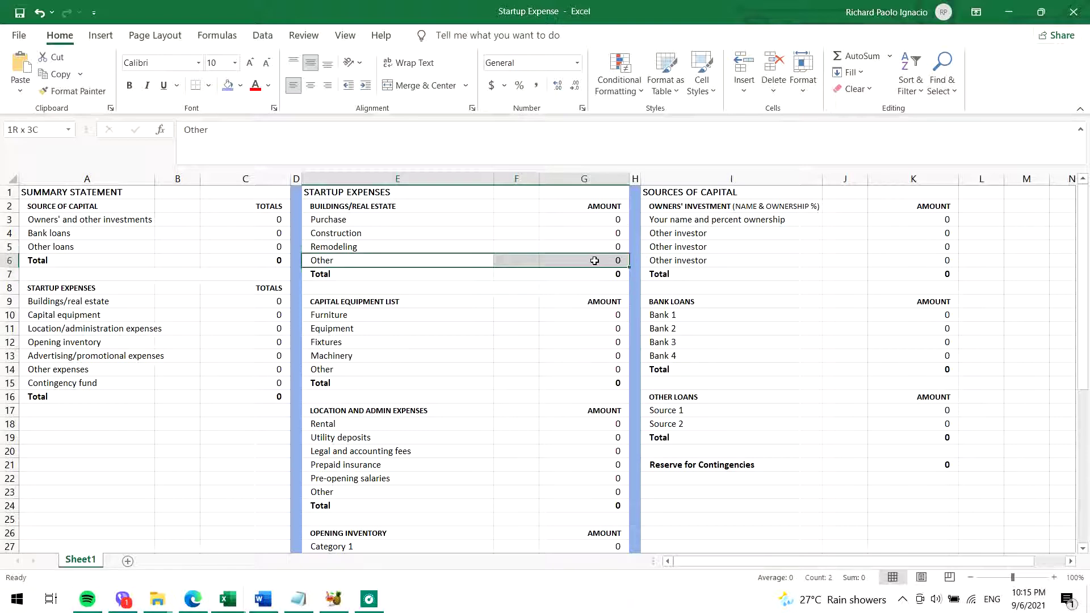
left_click_drag(392, 274, 585, 276)
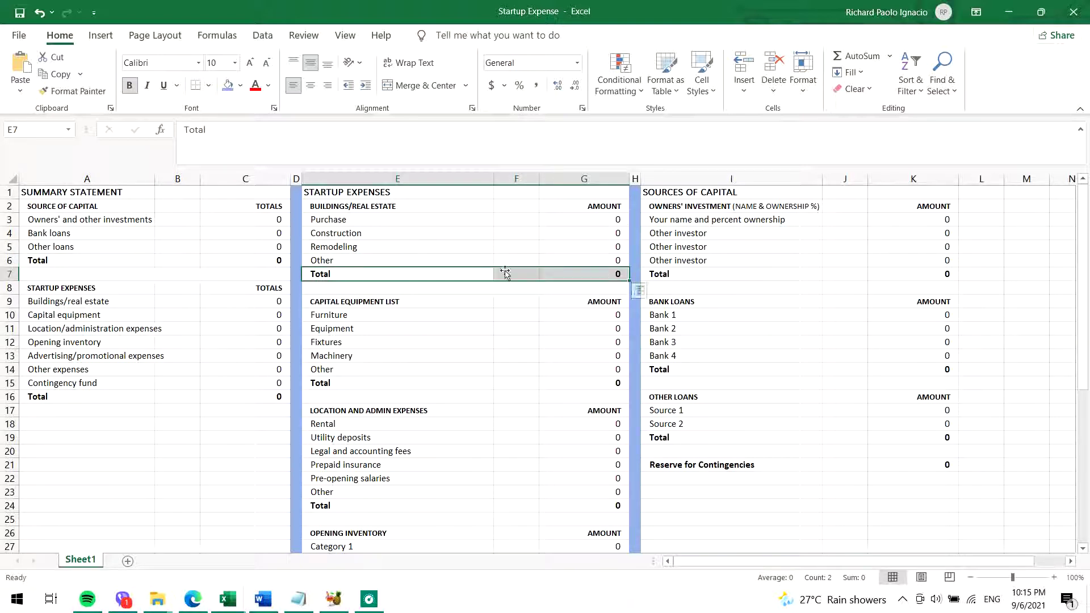
- Enter sample Buildings/Real Estate amounts: 1 for Purchase, 2 for Construction, 3 for Remodeling and 4 for Other
left_click(268, 301)
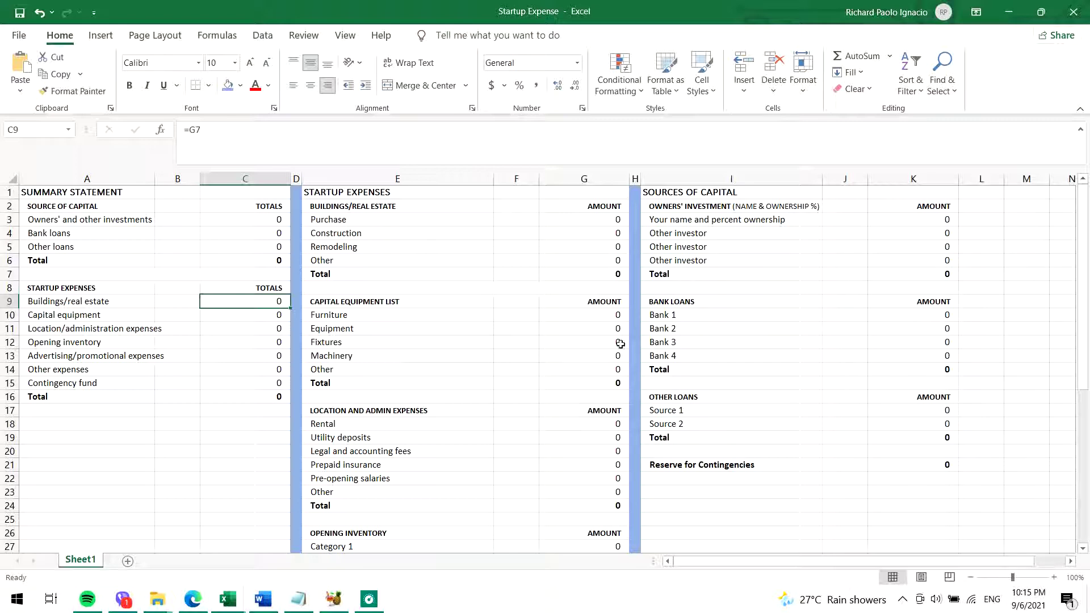
left_click(608, 217)
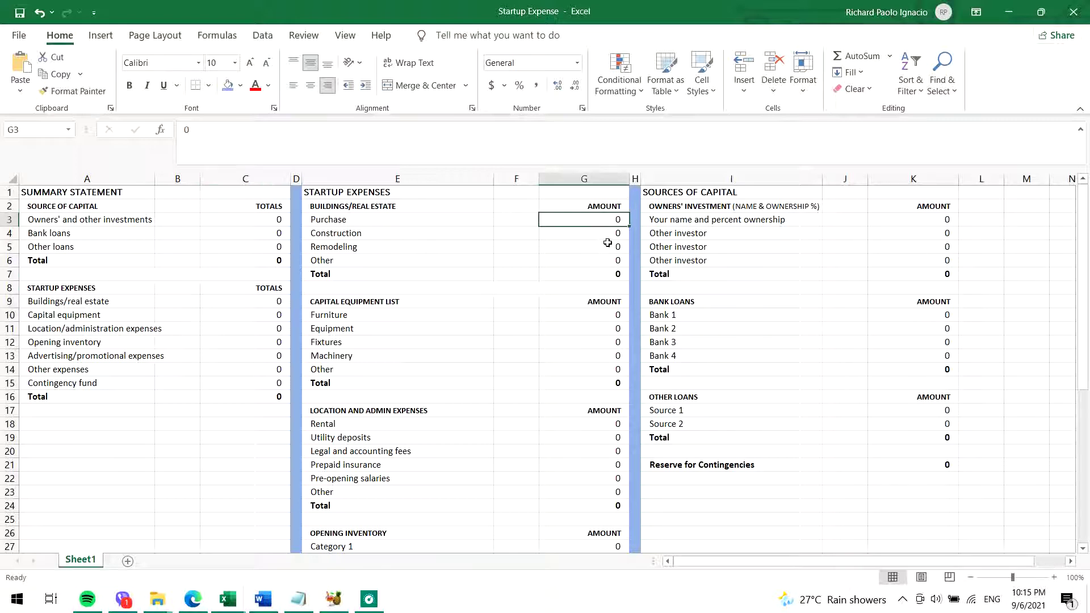
type("1")
key("Return")
type("2")
key("Return")
type("3")
key("Return")
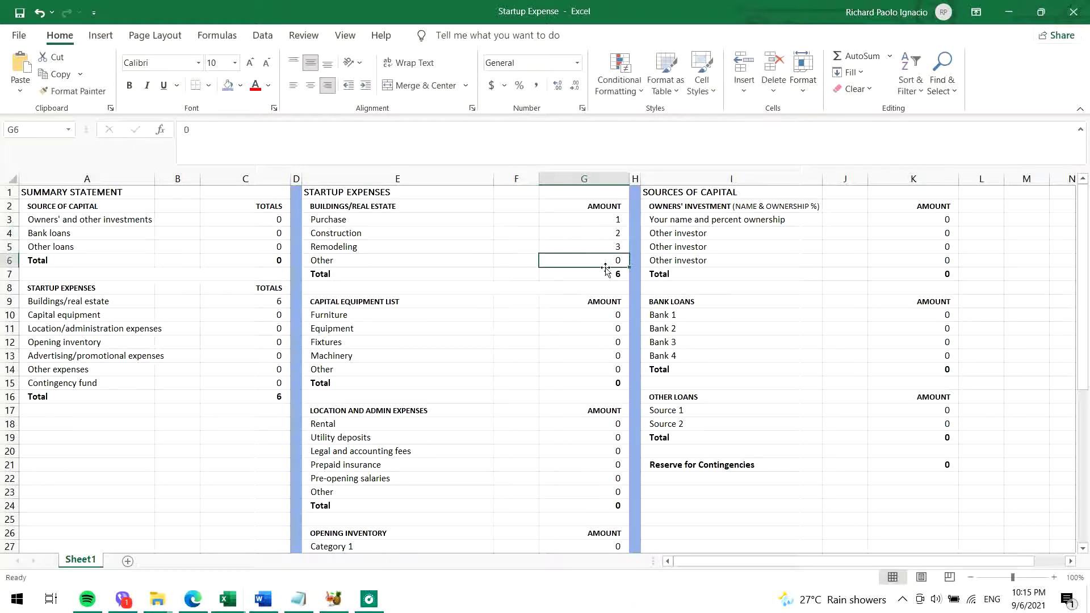
type("4")
left_click(600, 302)
- Check the Buildings/Real Estate total against its row and the startup expenses total in the Summary Statement
left_click(614, 275)
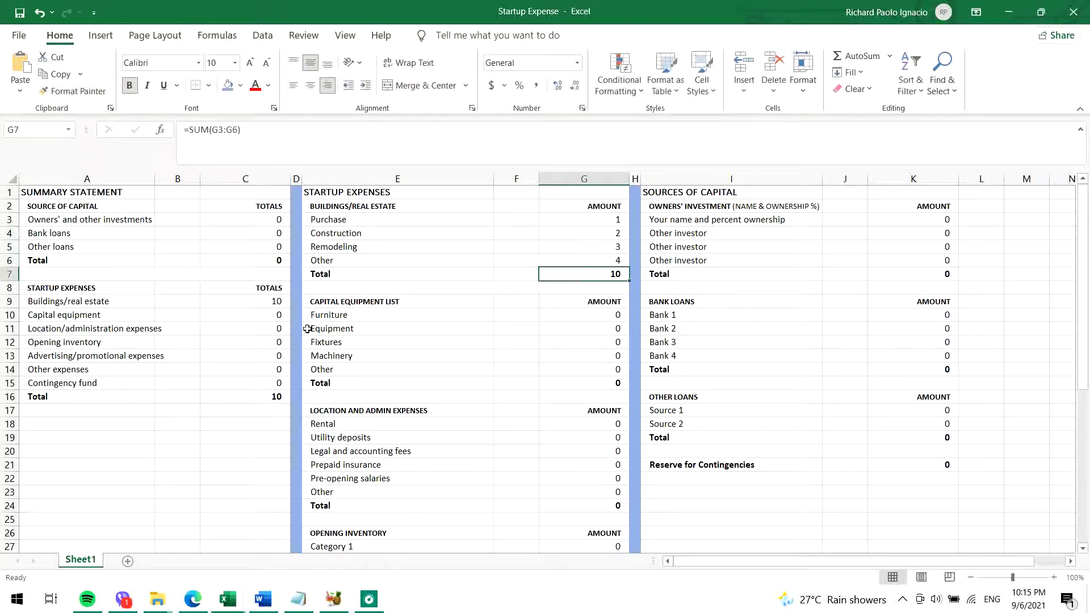
left_click(271, 302)
left_click(274, 397)
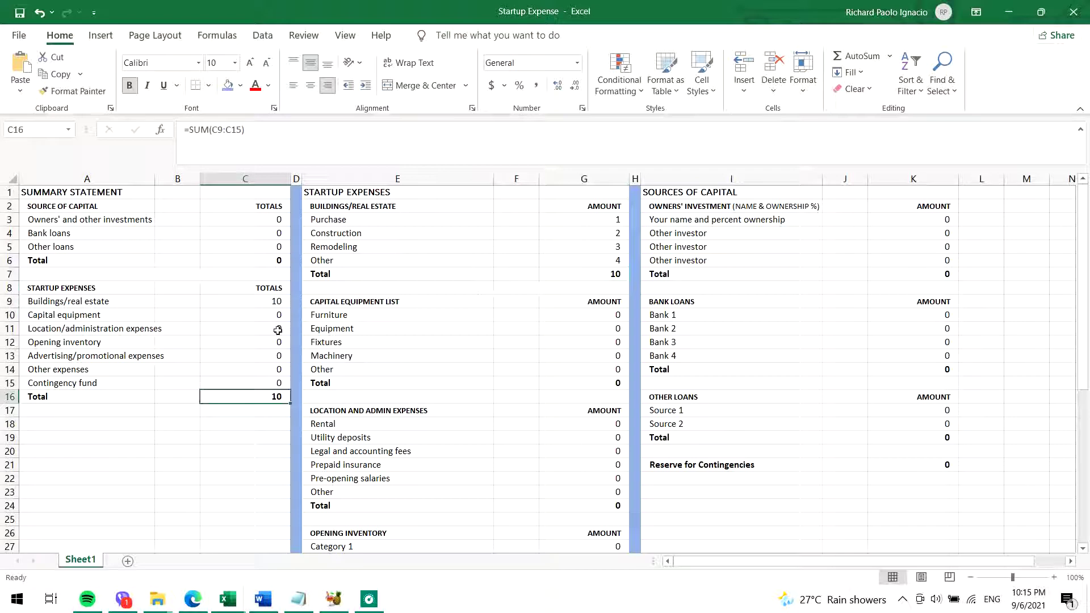
- Reset the Purchase, Construction, Remodeling and Other amounts under Buildings/Real Estate to 0
left_click(614, 219)
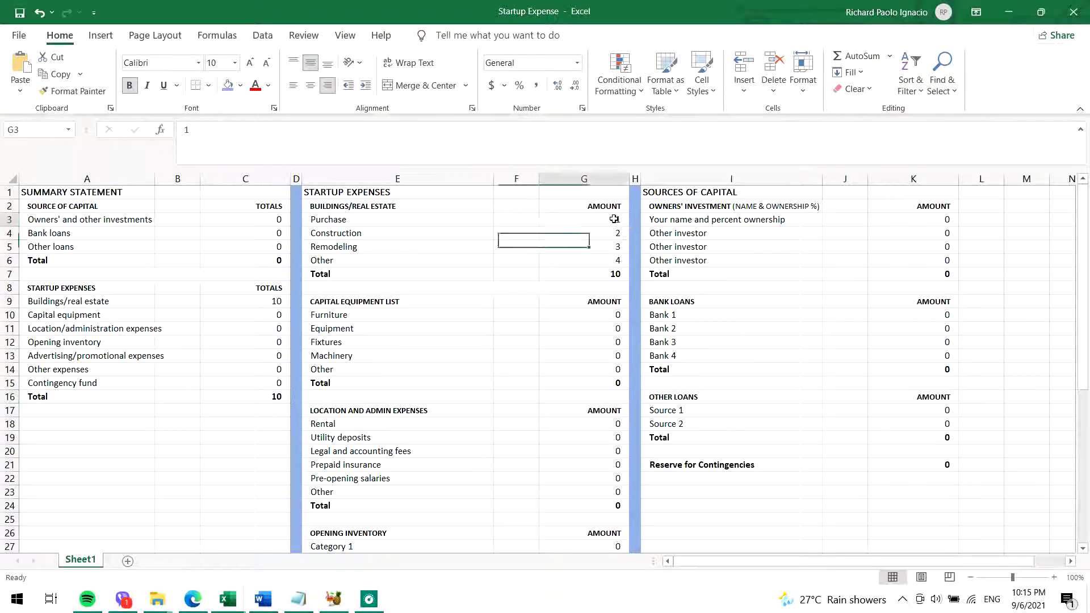
type("0")
key("Return")
type("0")
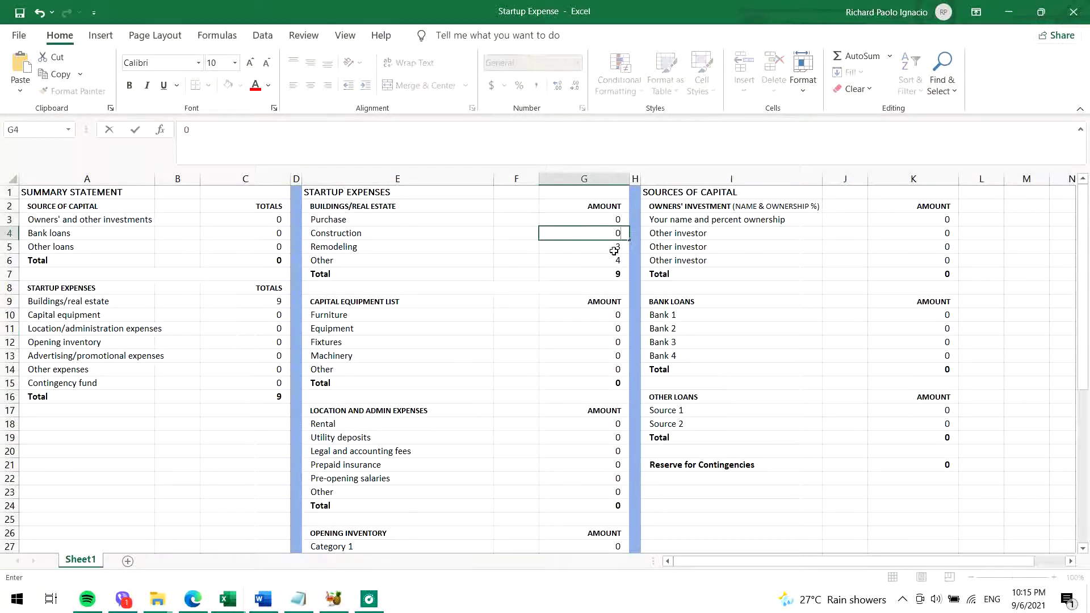
key("Return")
type("0")
key("Return")
type("0")
key("Return")
key("Return")
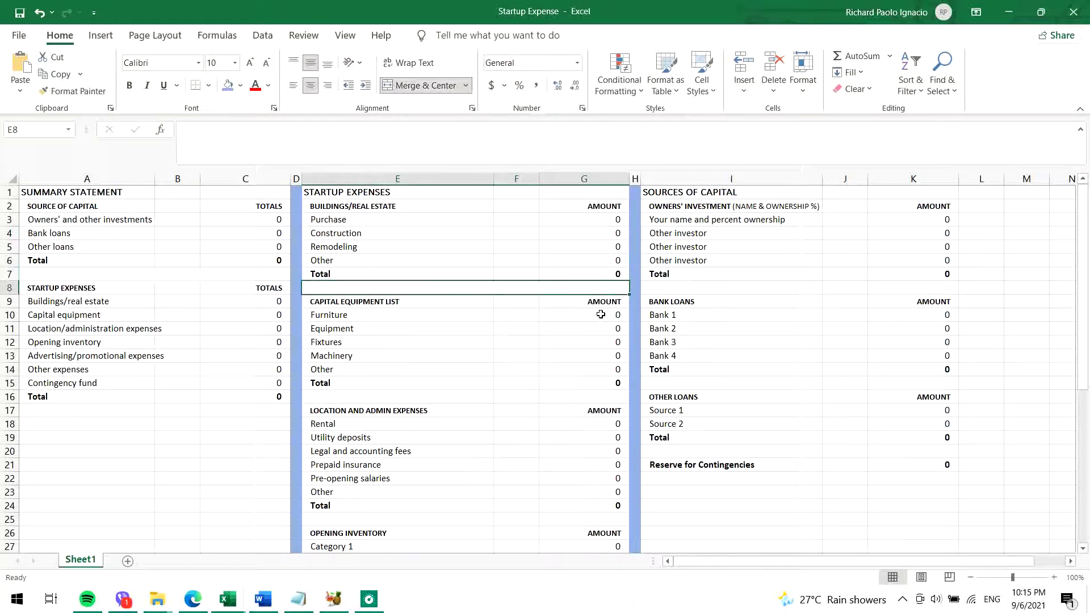
- Examine the Capital Equipment List row by row, from Furniture through Total, along with the Capital equipment row in the Summary Statement
scroll(590, 309, "down", 2)
scroll(567, 307, "up", 2)
left_click_drag(356, 317, 454, 319)
left_click(452, 328)
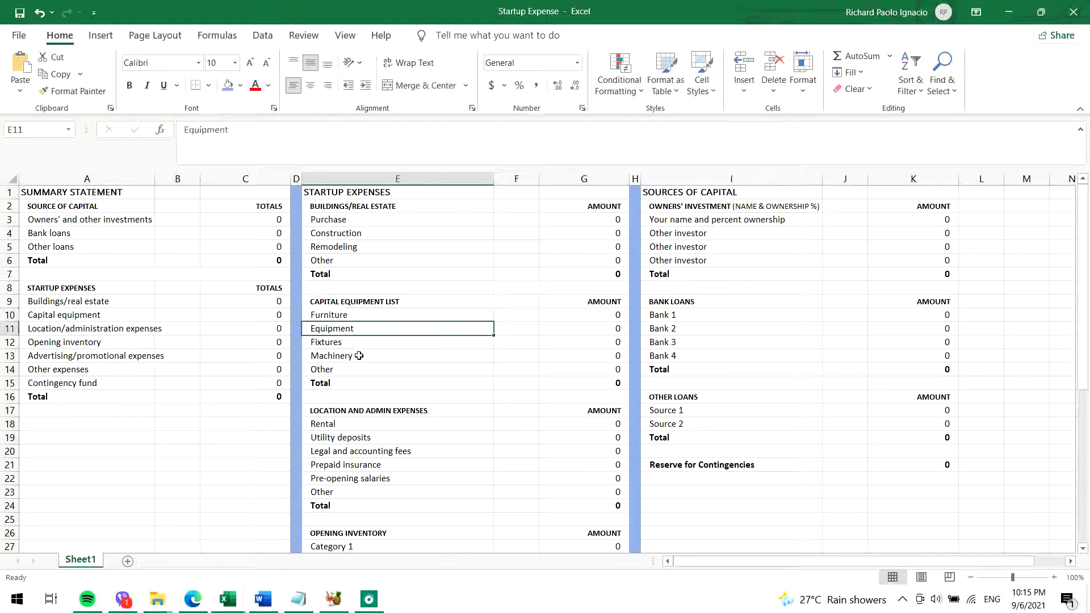
left_click(360, 345)
left_click(358, 365)
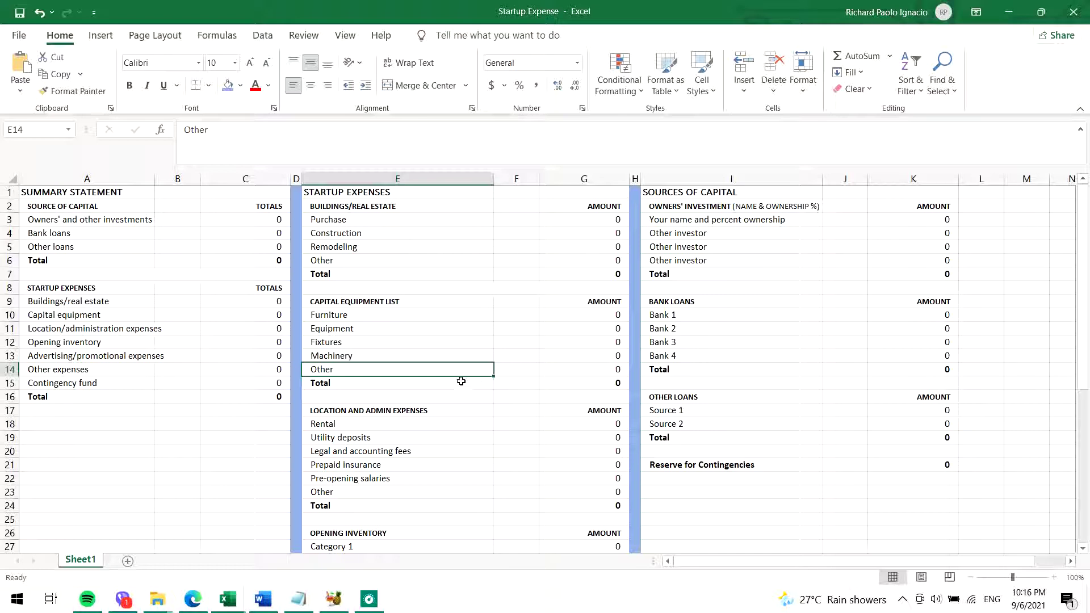
left_click(373, 317)
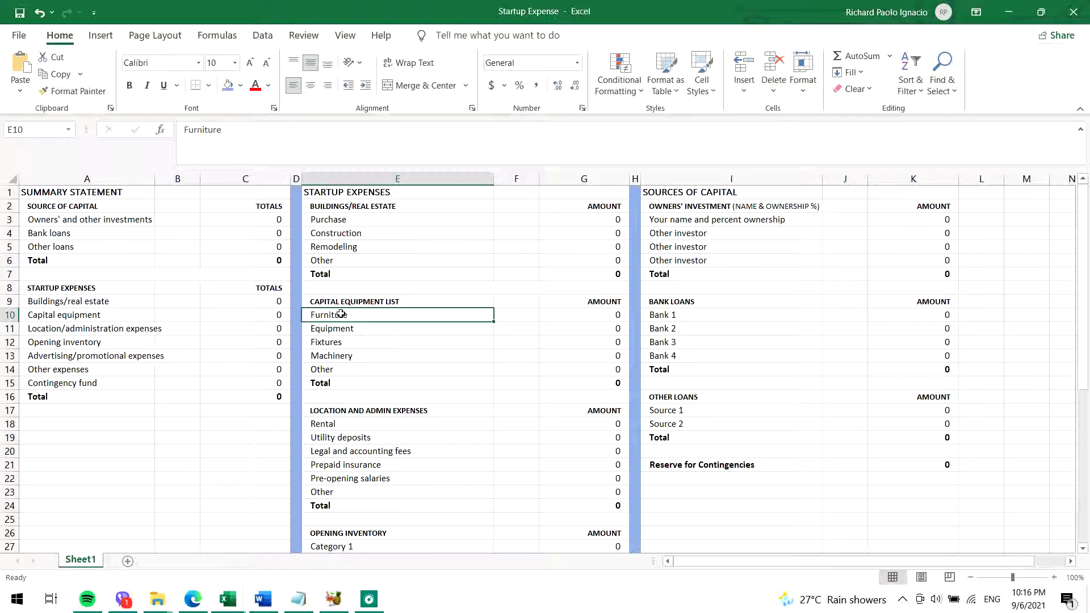
left_click(367, 330)
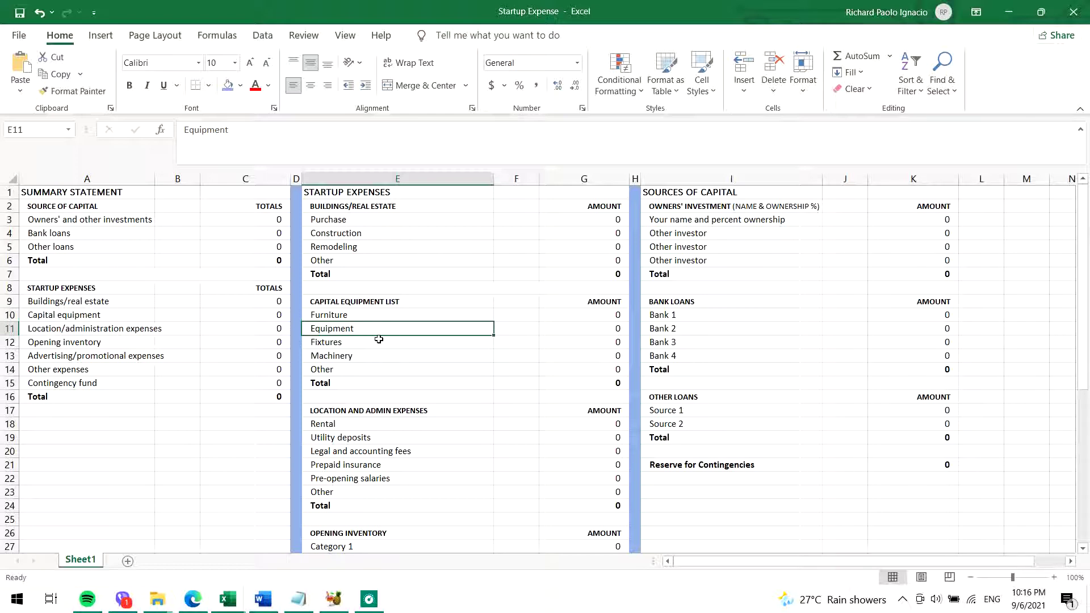
left_click(333, 347)
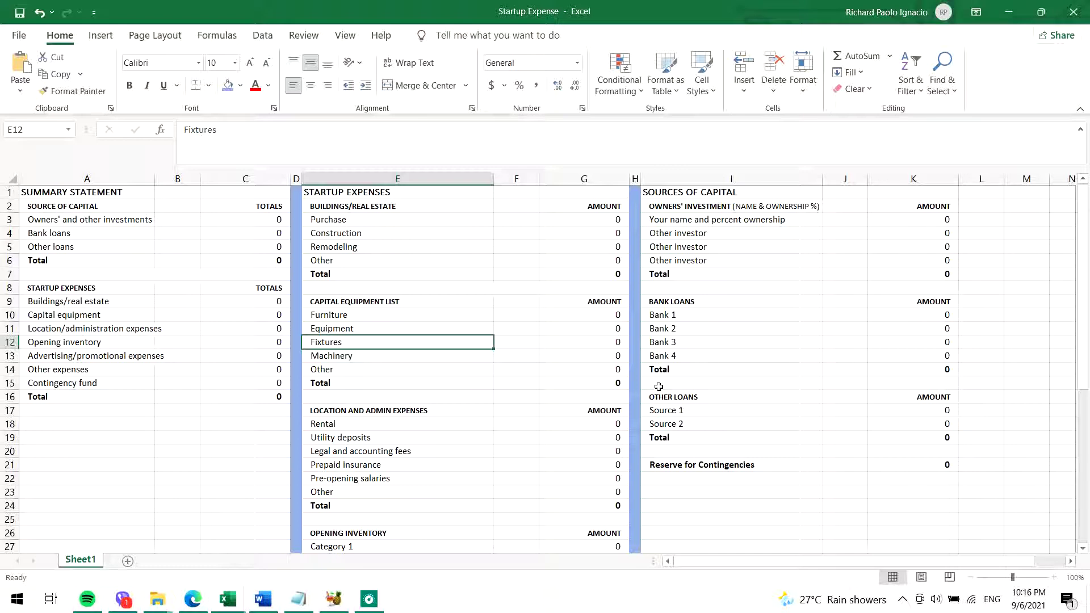
left_click(354, 361)
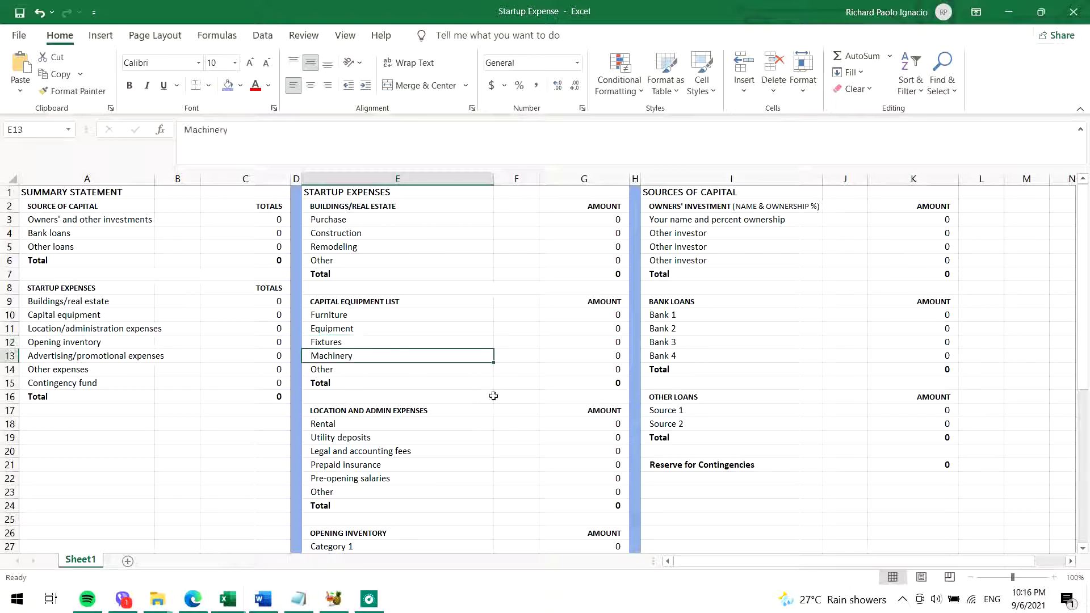
left_click(357, 369)
left_click(359, 384)
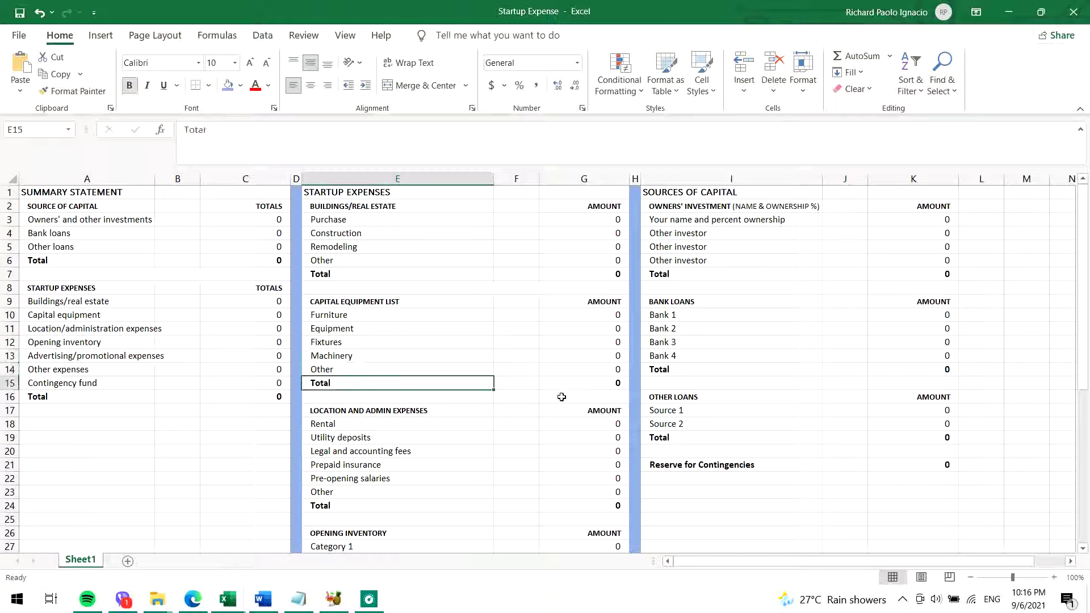
left_click(578, 382)
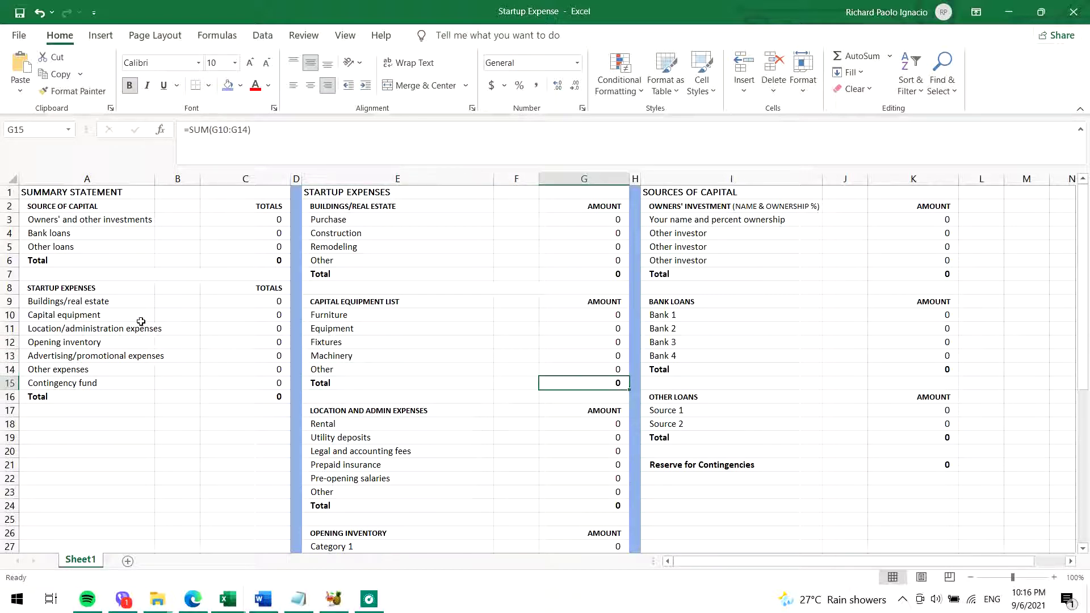
left_click_drag(79, 315, 264, 315)
- Examine the Location and Admin Expenses block from Rental through Total, plus the Advertising/promotional expenses row in the Summary Statement
left_click(401, 449)
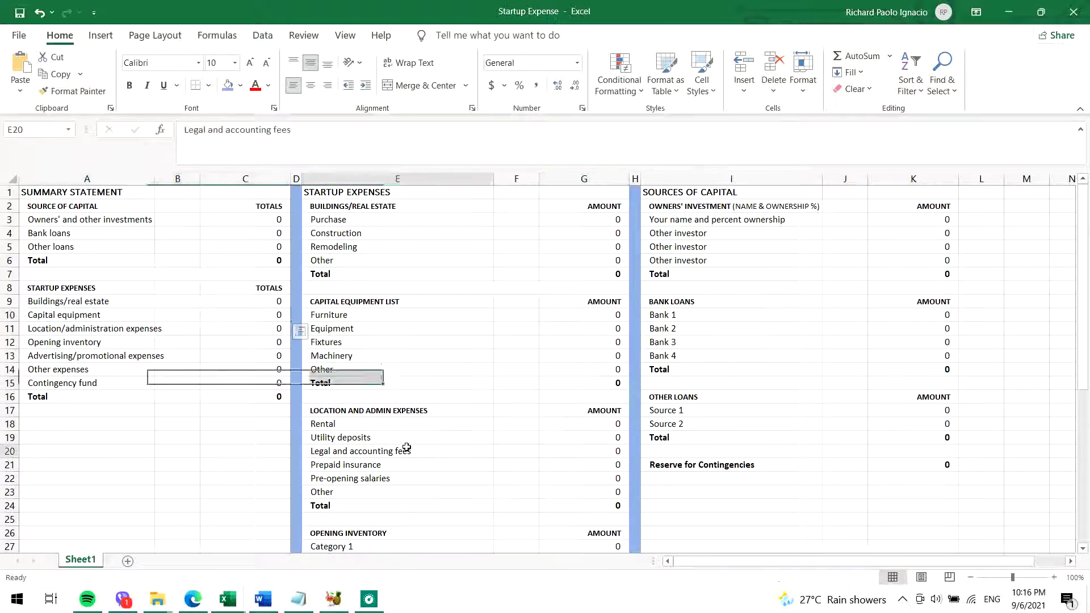
scroll(491, 420, "down", 2)
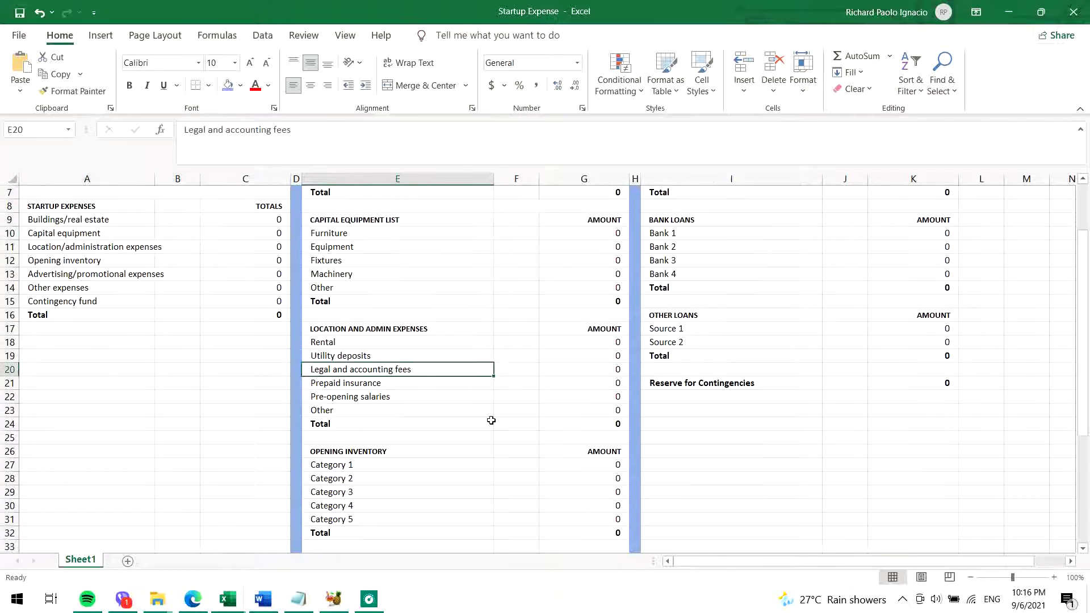
left_click(390, 327)
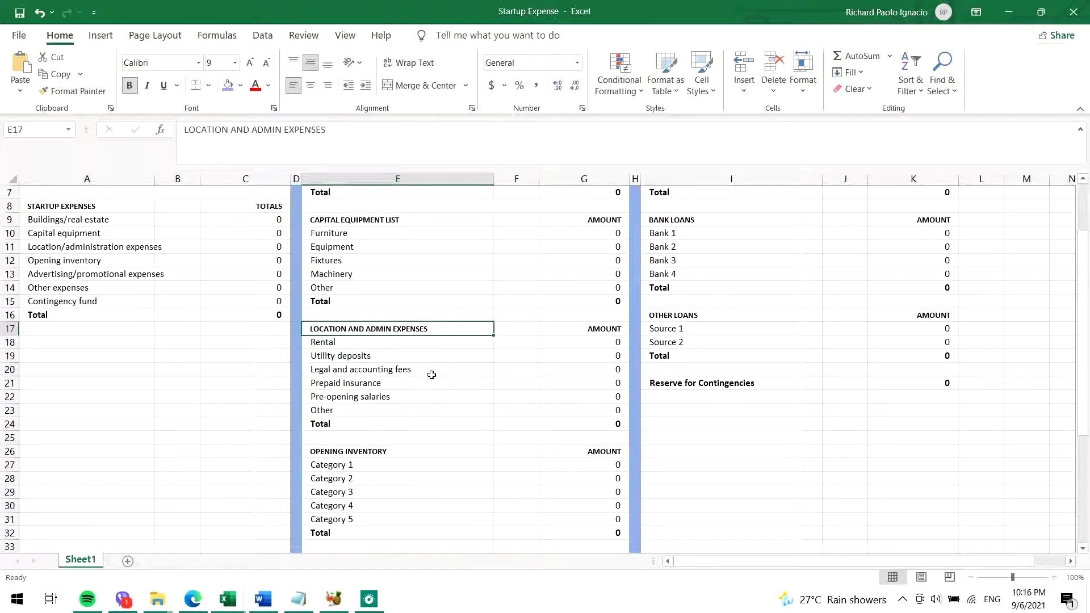
left_click_drag(464, 342, 613, 345)
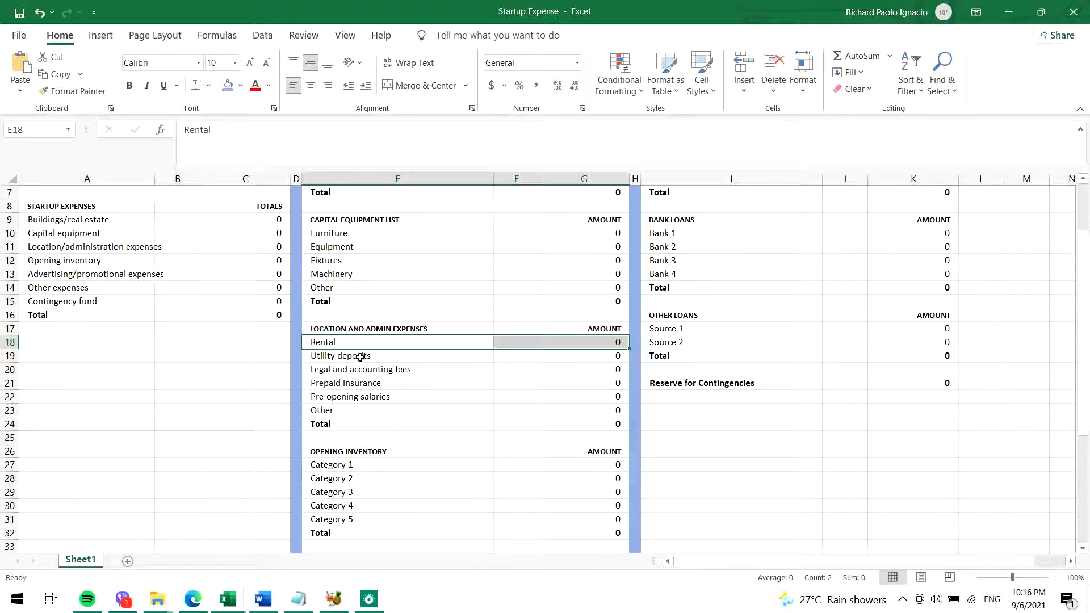
left_click_drag(357, 356, 577, 357)
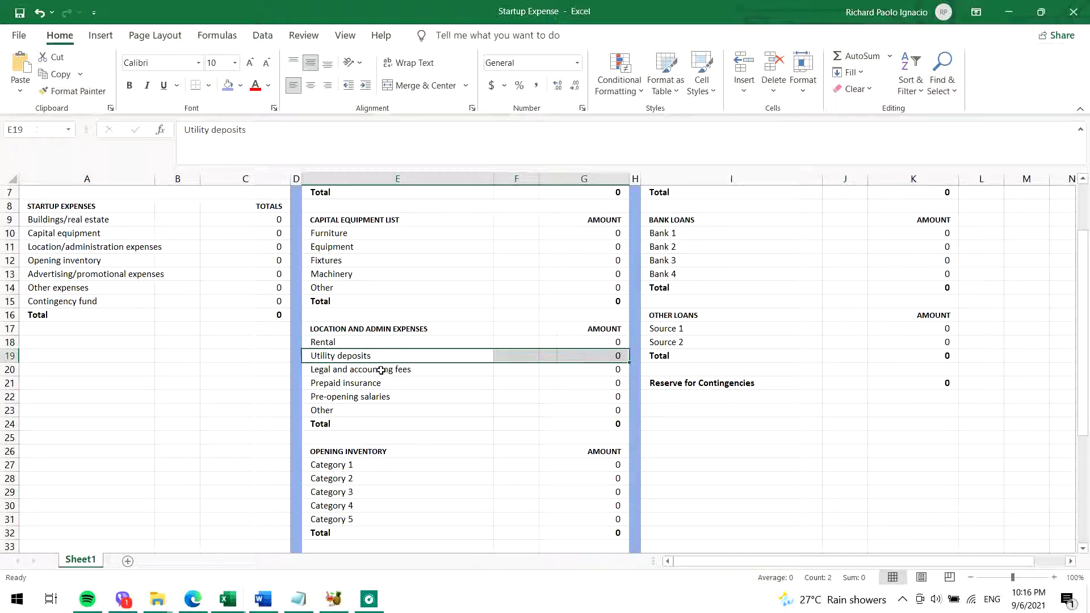
left_click_drag(382, 370, 592, 387)
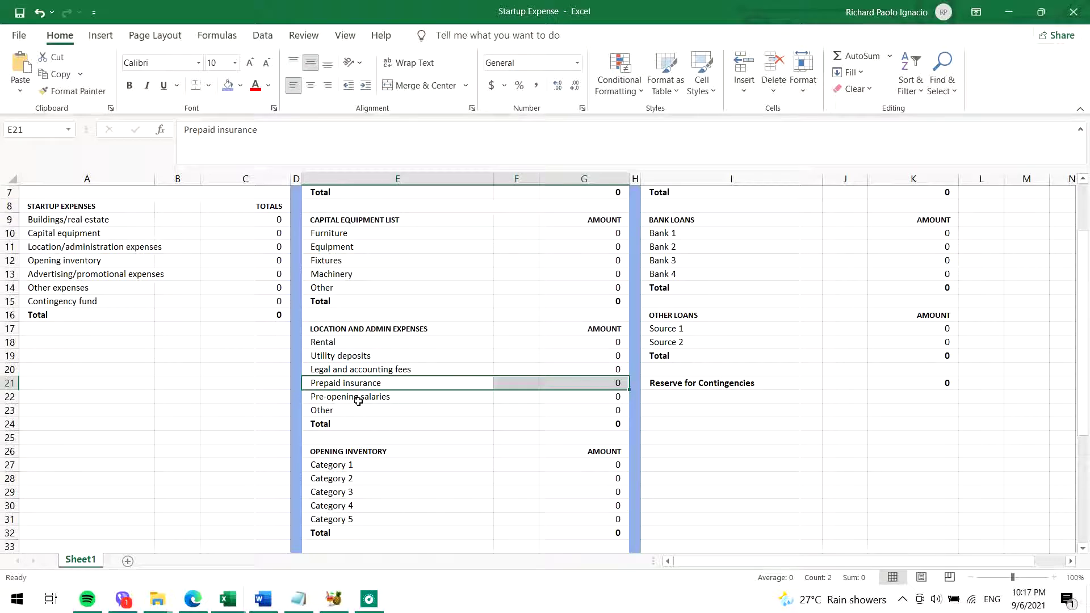
left_click_drag(357, 398, 605, 395)
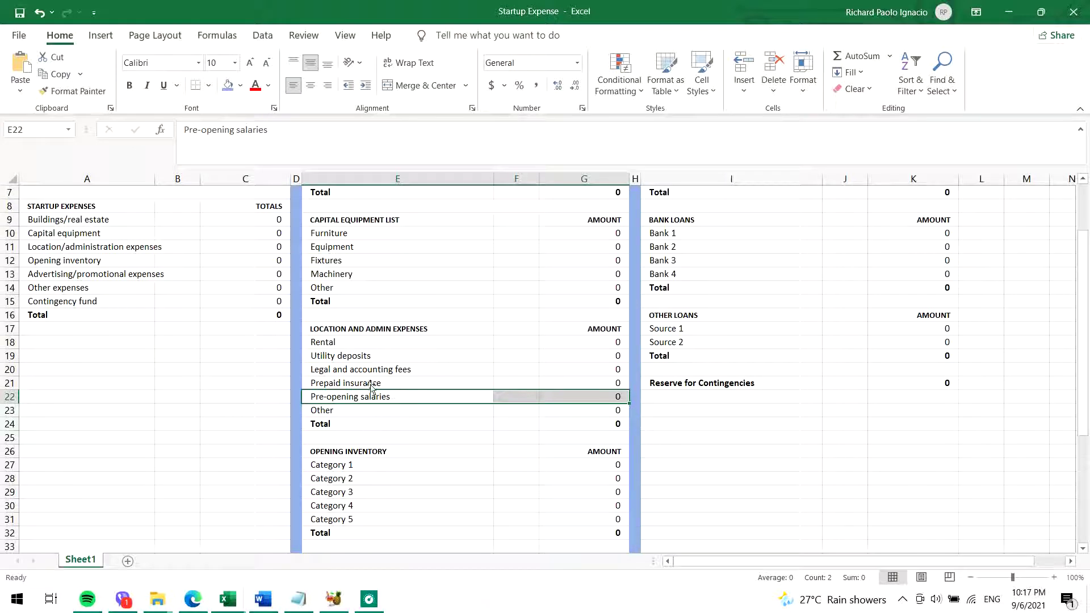
left_click_drag(376, 356, 575, 355)
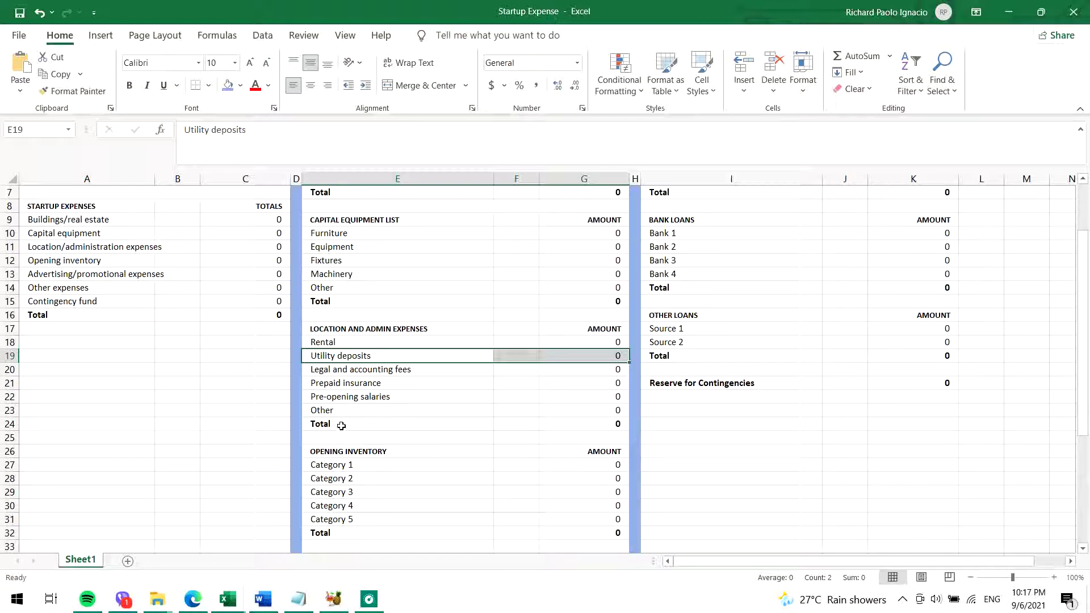
left_click_drag(332, 413, 624, 409)
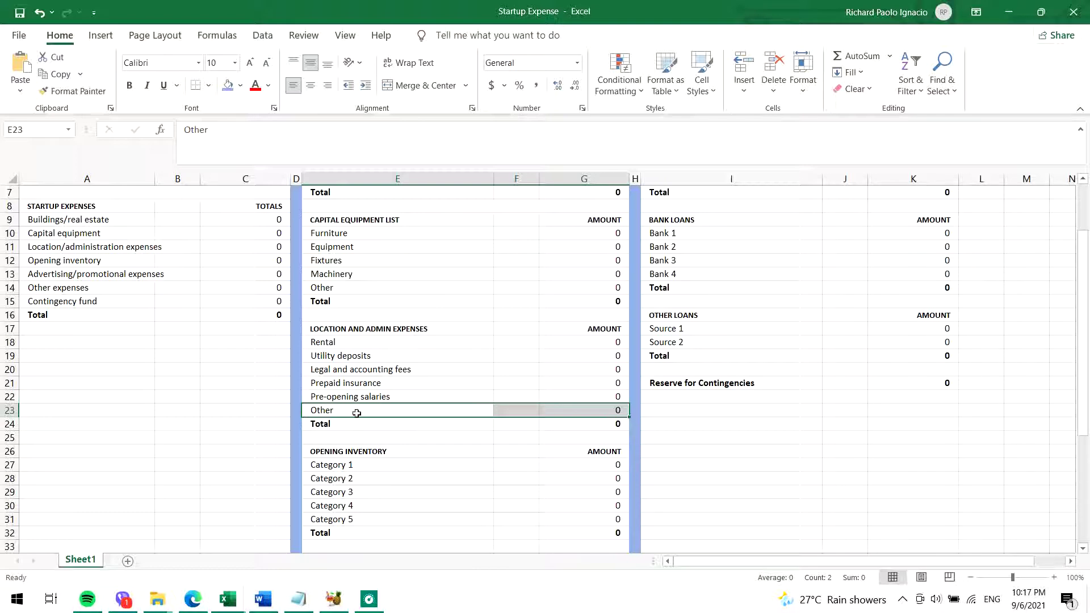
left_click_drag(348, 425, 557, 417)
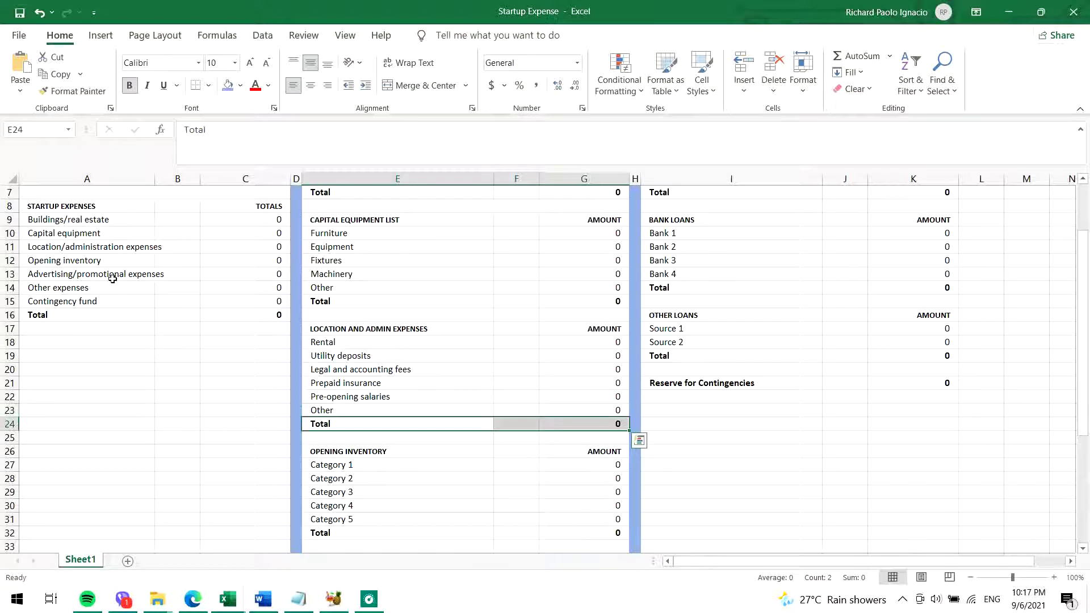
left_click_drag(85, 275, 273, 275)
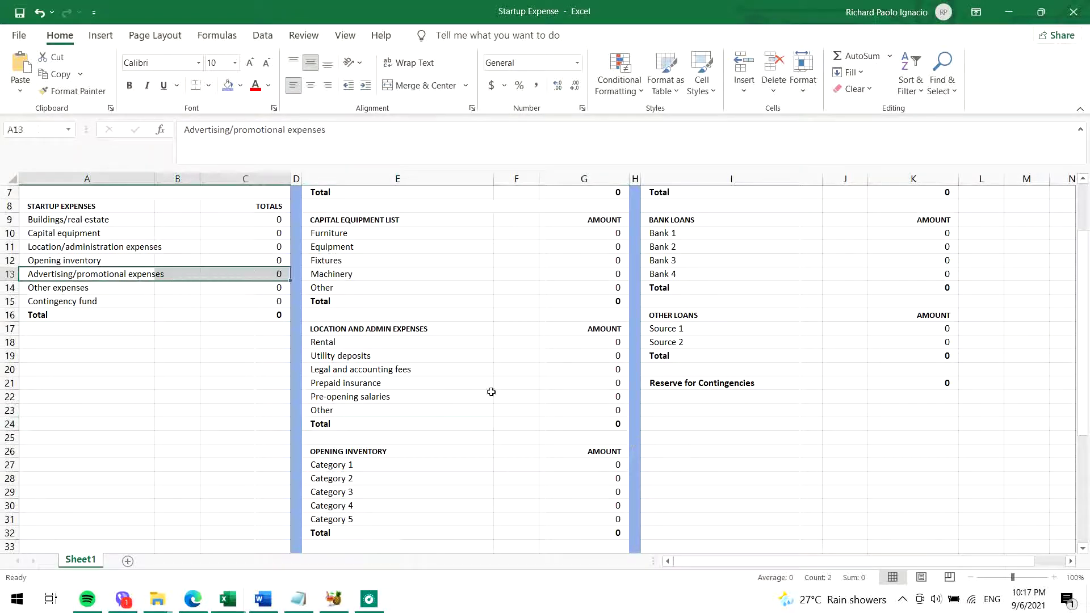
left_click(593, 424)
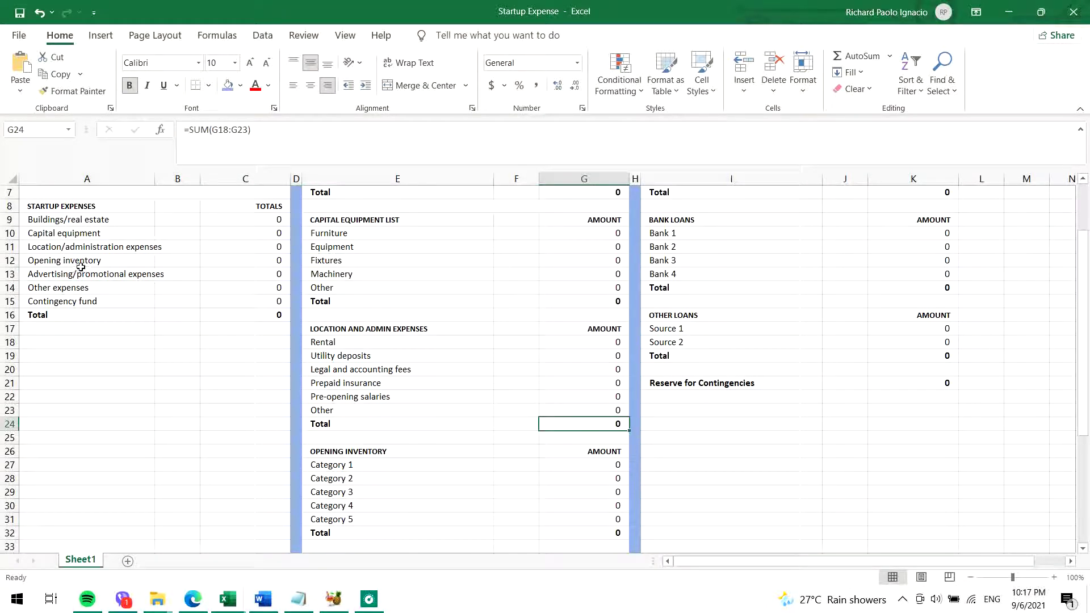
left_click_drag(74, 274, 274, 274)
- Examine the Opening Inventory block, going through Category 1 to Category 5
scroll(369, 382, "down", 3)
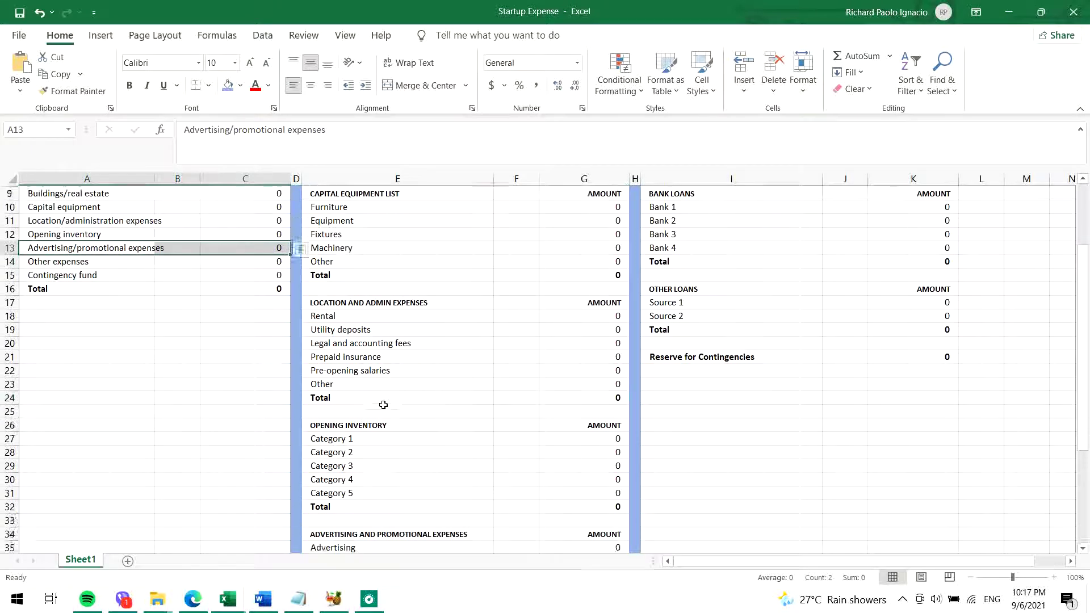
left_click_drag(336, 344, 407, 397)
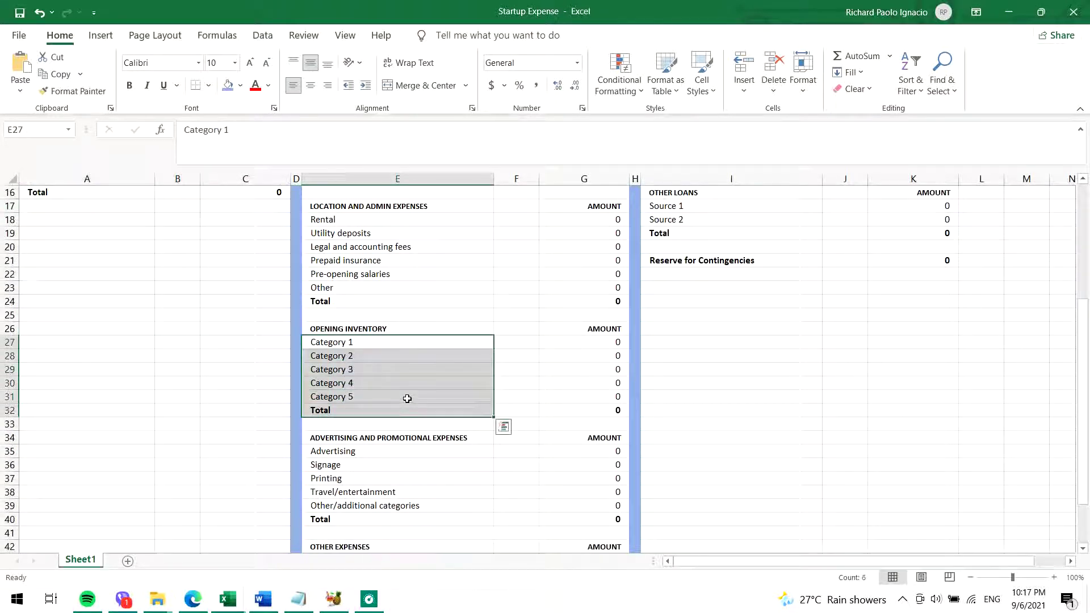
left_click(407, 397)
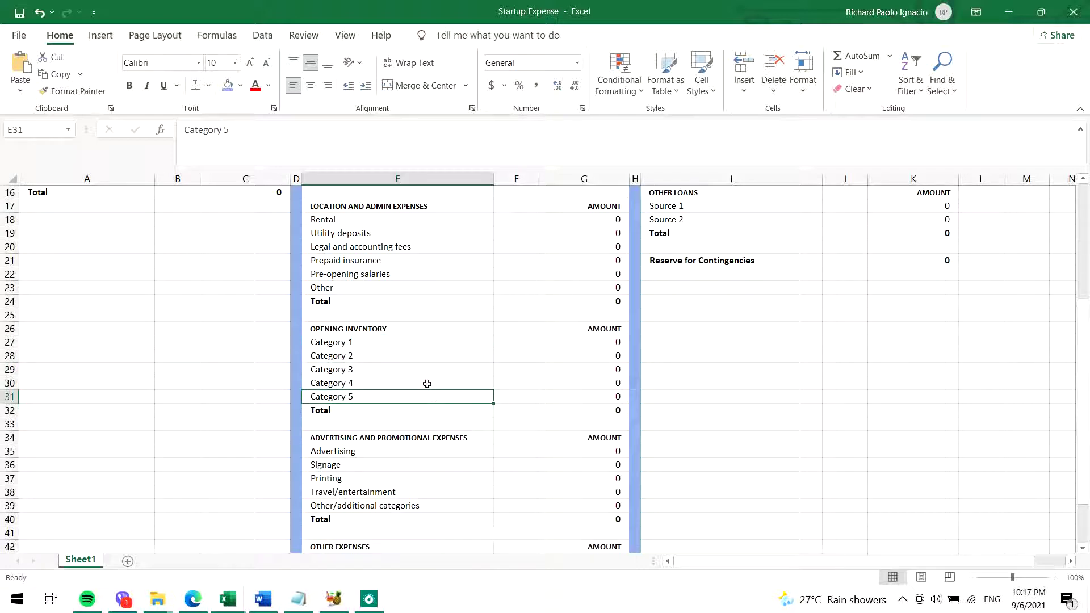
scroll(457, 374, "up", 5)
scroll(448, 377, "down", 4)
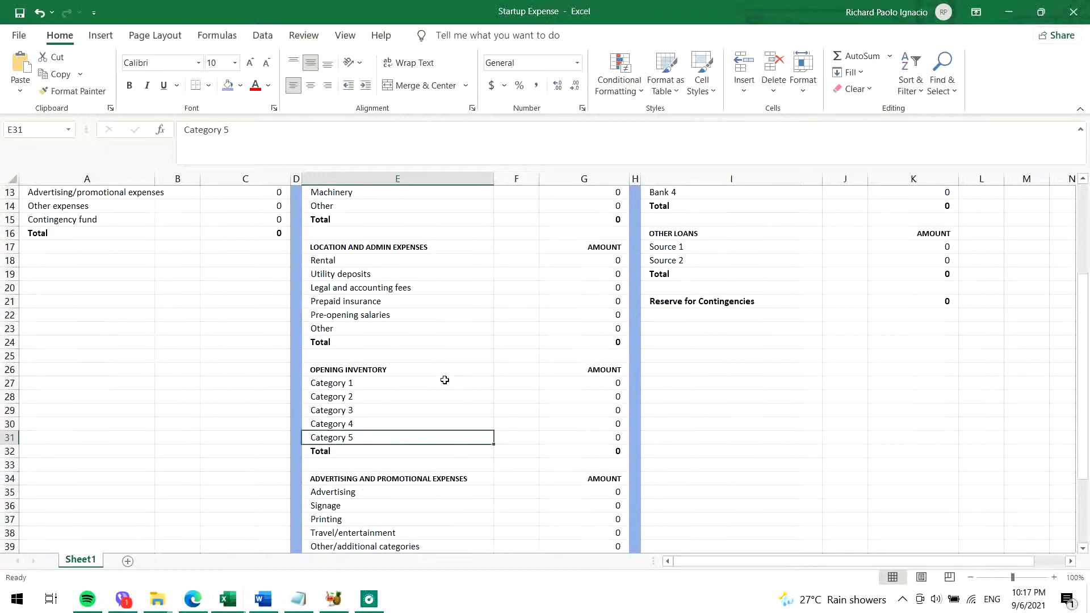
left_click(362, 383)
key("Down")
key("Down")
key("Down")
key("Down")
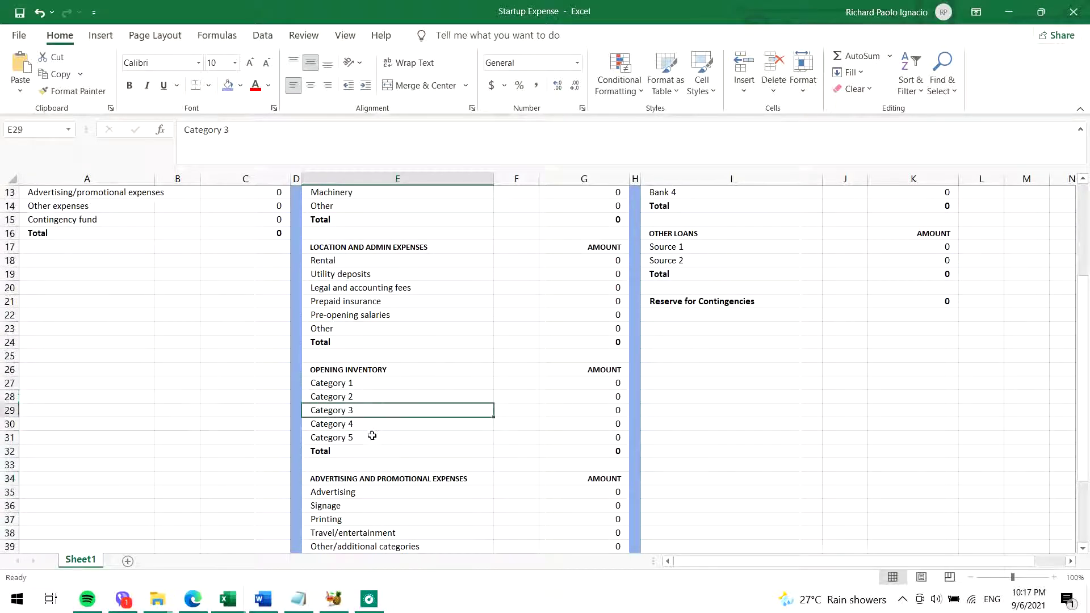
key("Up")
key("Up")
key("Up")
key("Up")
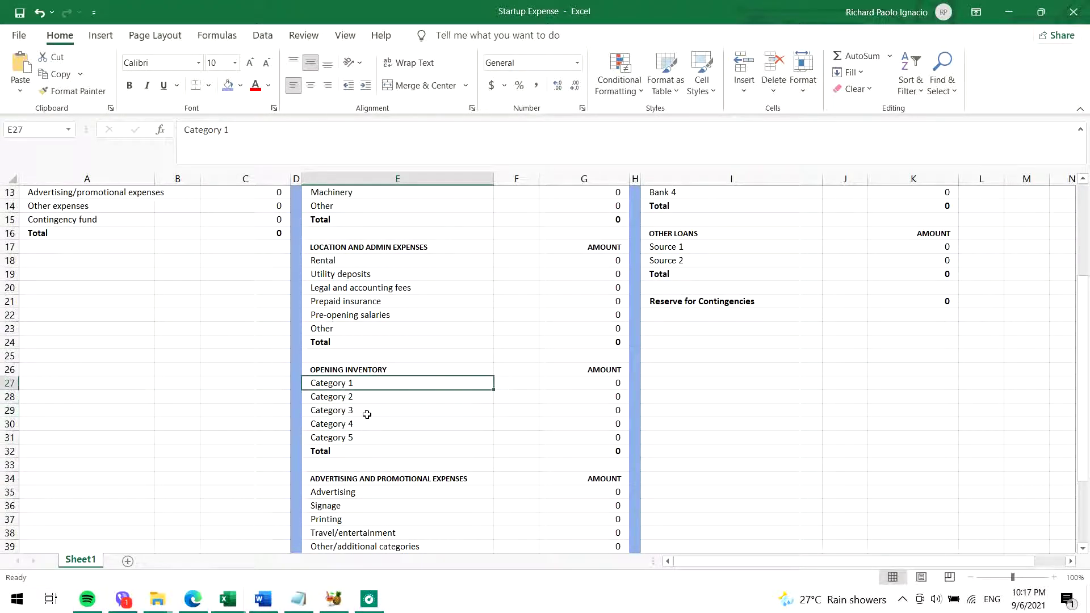
key("Down")
key("Down")
key("Down")
key("Down")
left_click(364, 383)
left_click(509, 416)
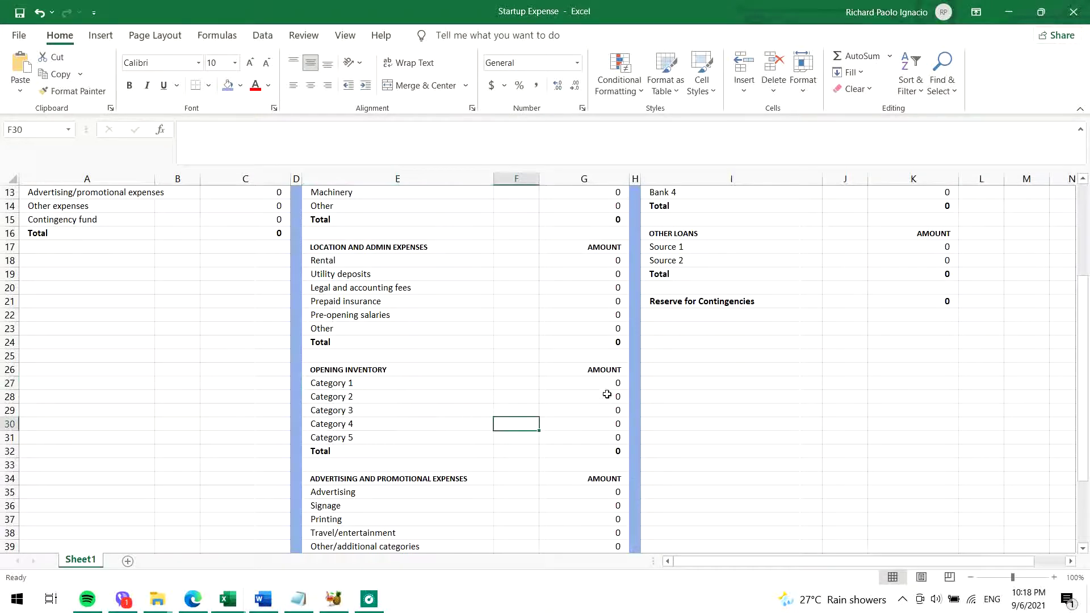
- Examine the Opening Inventory amounts and Total, along with the Opening inventory row in the Summary Statement
left_click(597, 386)
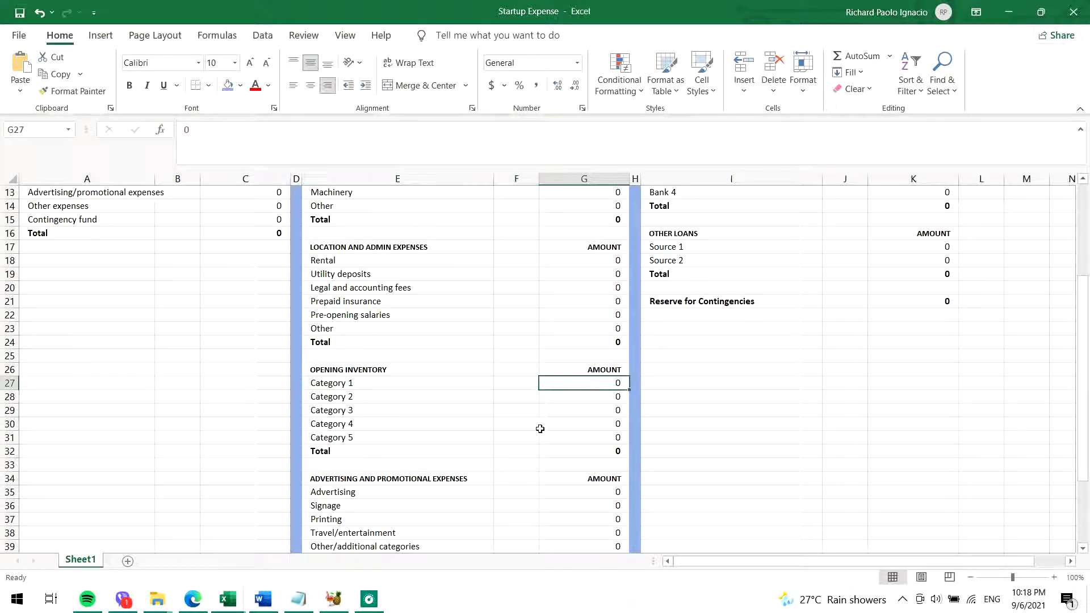
left_click_drag(391, 456, 568, 453)
scroll(470, 410, "up", 2)
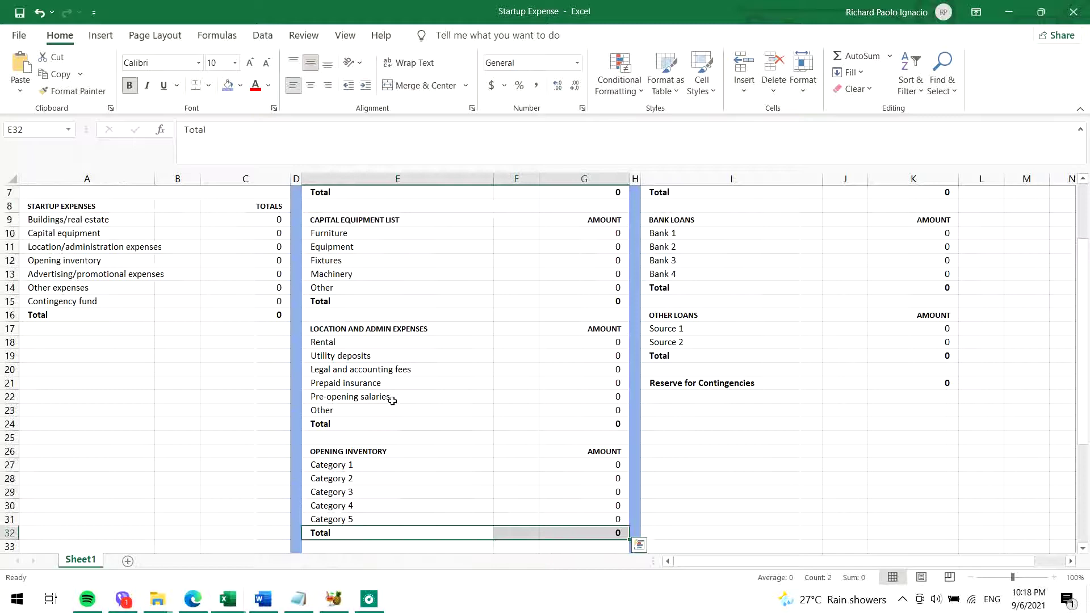
left_click(51, 262)
left_click_drag(177, 259, 266, 260)
- Examine the Advertising and Promotional Expenses block from Advertising through Total, plus the Advertising/promotional expenses row in the Summary Statement
scroll(397, 420, "down", 4)
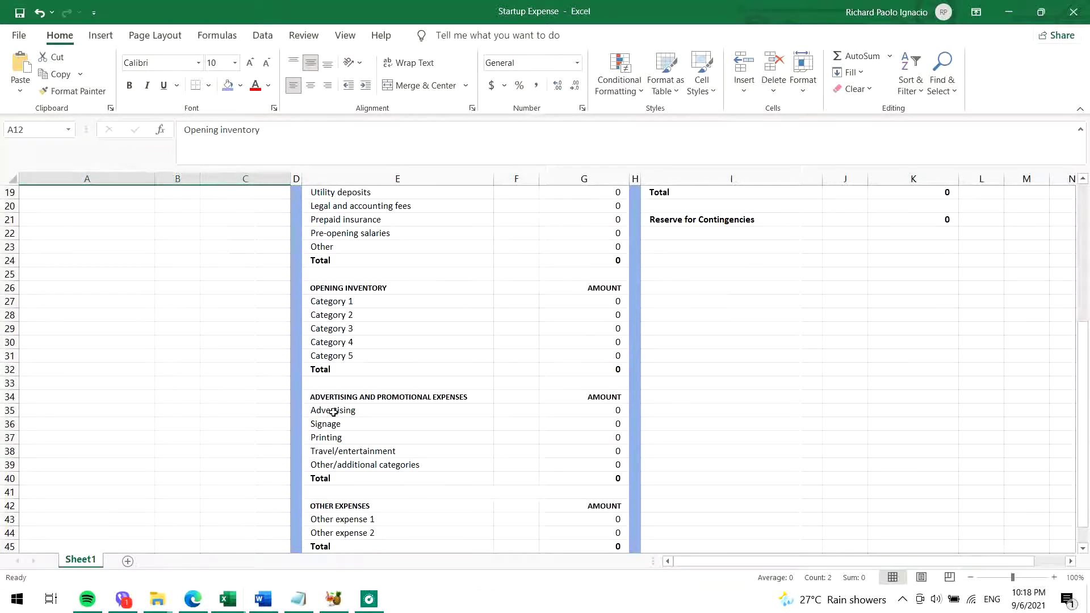
left_click_drag(328, 411, 583, 473)
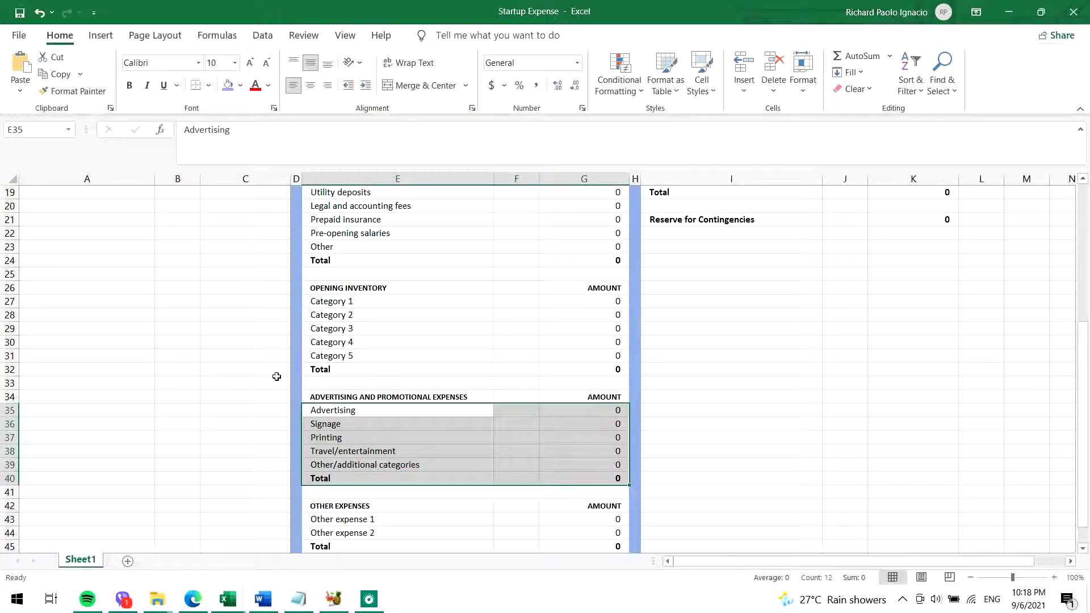
left_click(420, 431)
left_click_drag(401, 413, 592, 413)
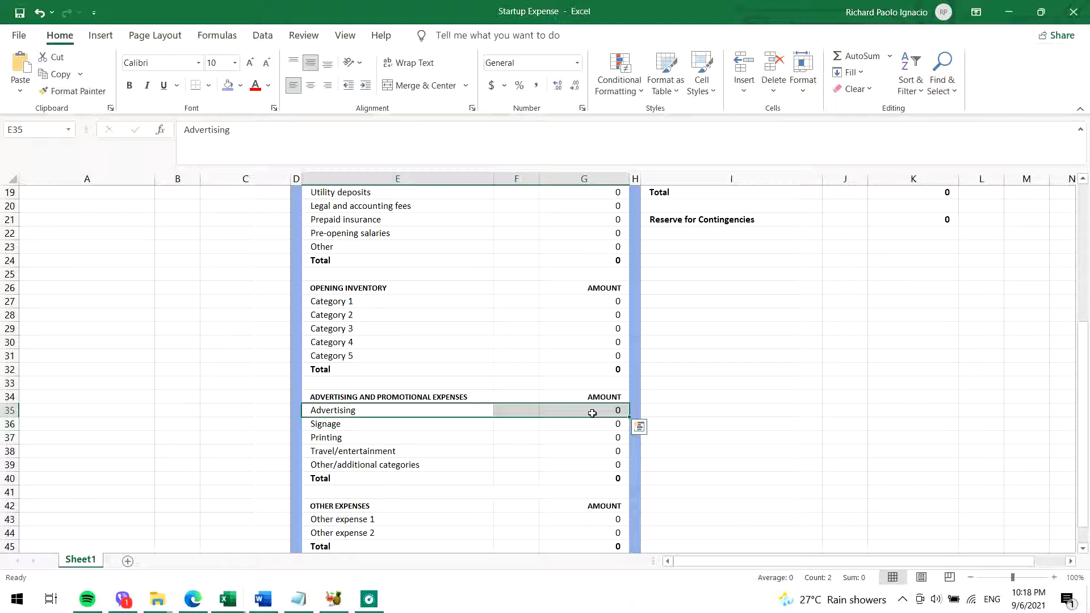
left_click_drag(423, 419, 576, 429)
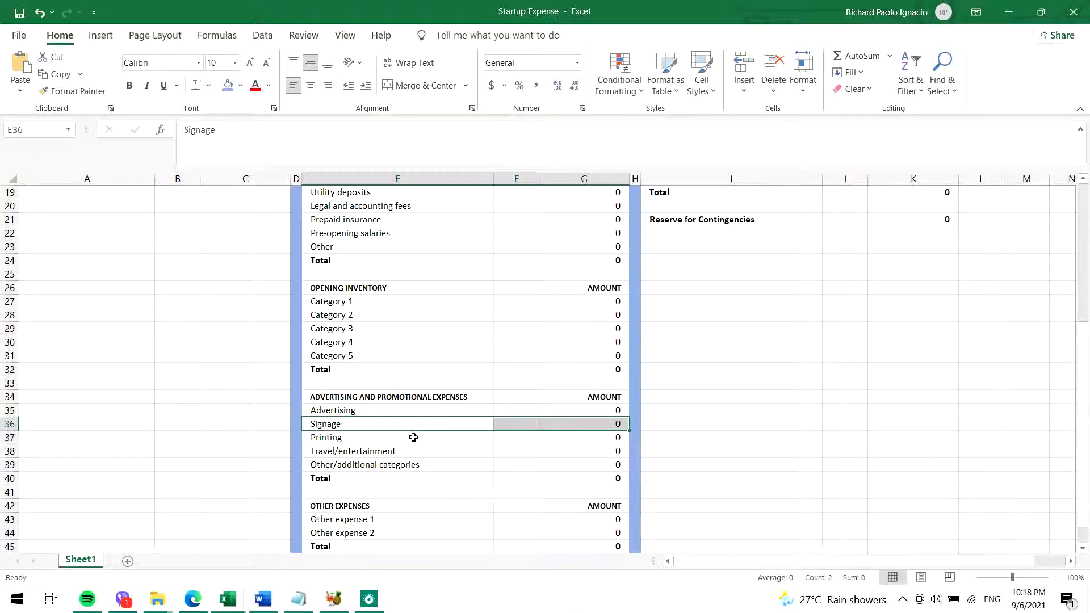
left_click_drag(414, 436, 564, 437)
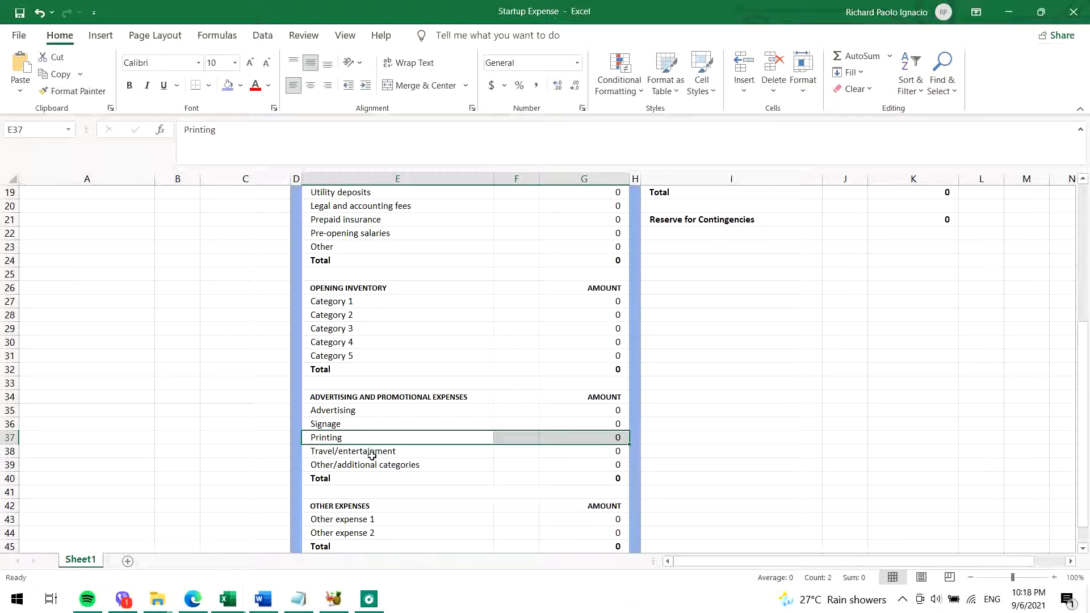
left_click(373, 454)
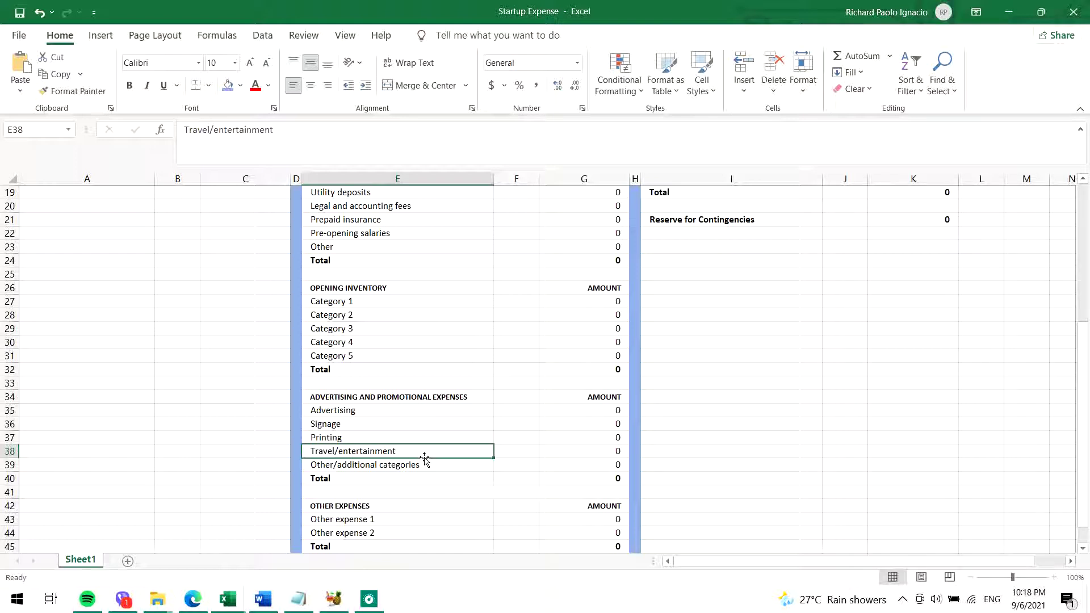
left_click(401, 466)
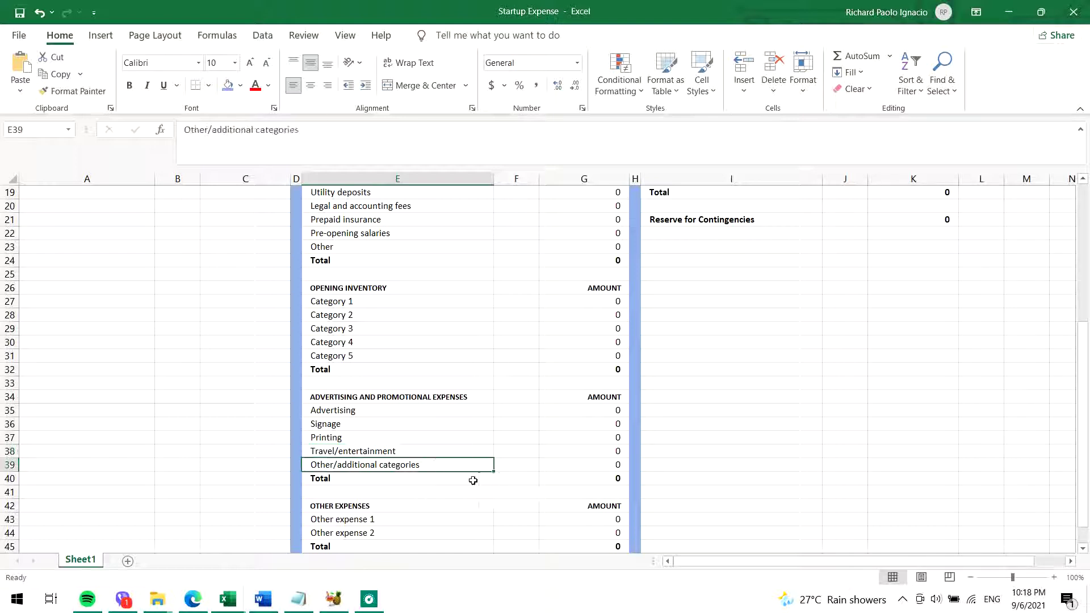
left_click_drag(348, 481, 550, 469)
scroll(276, 403, "up", 3)
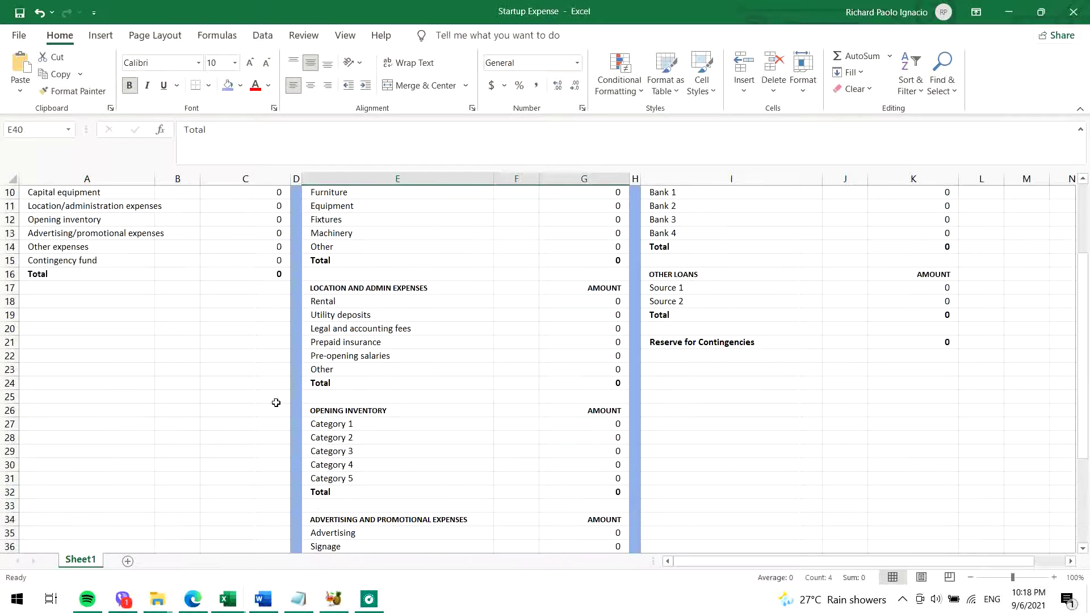
scroll(275, 402, "up", 2)
left_click_drag(159, 316, 267, 319)
- Examine the Other Expenses block, covering Other expense 1, Other expense 2 and the Total
scroll(453, 455, "down", 7)
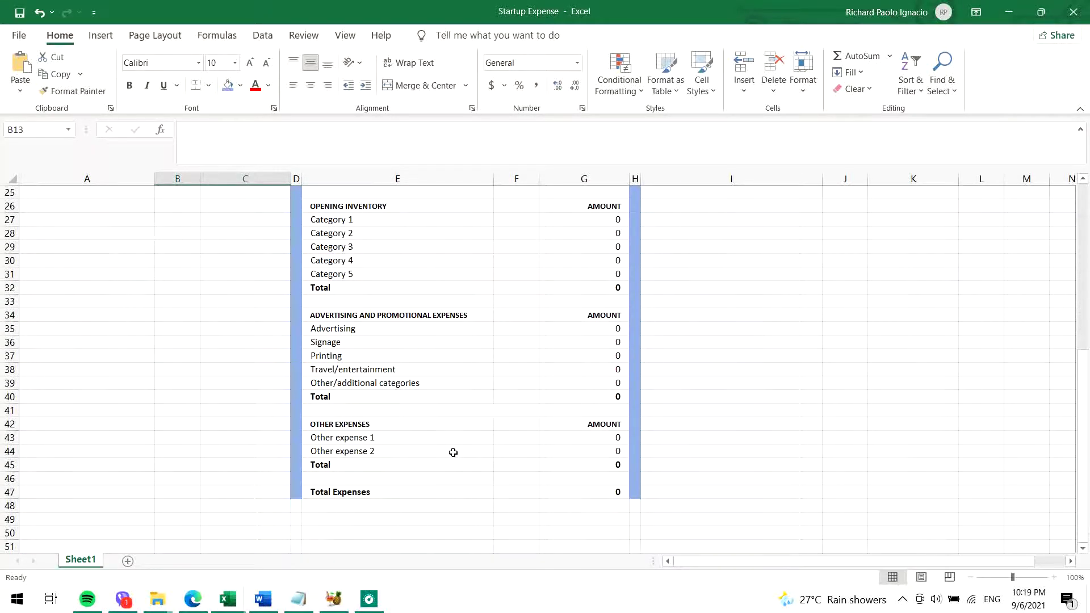
left_click_drag(340, 423, 563, 452)
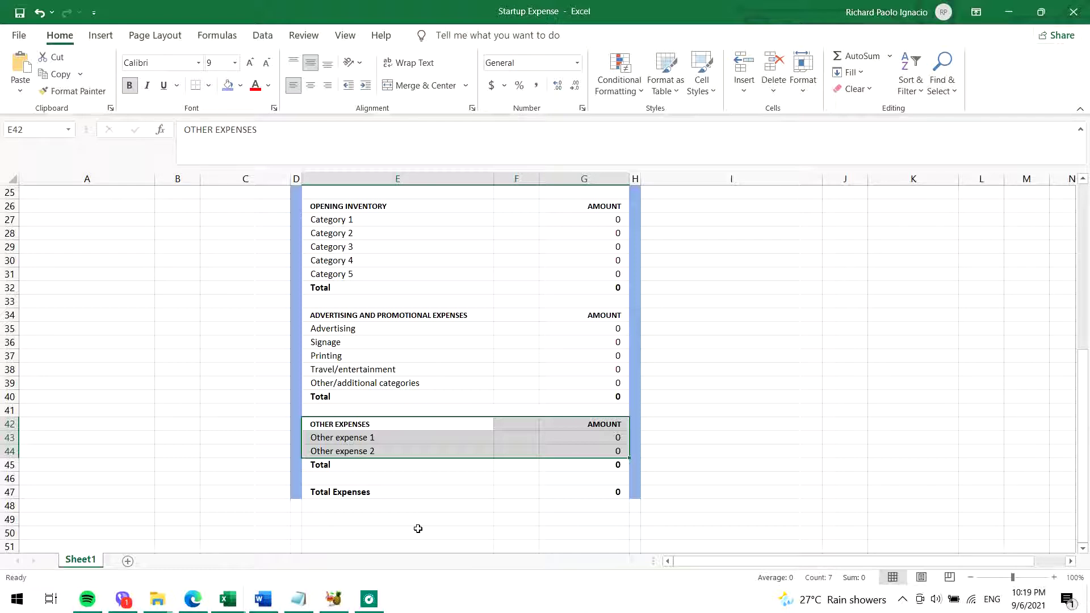
left_click(402, 453)
scroll(400, 454, "up", 2)
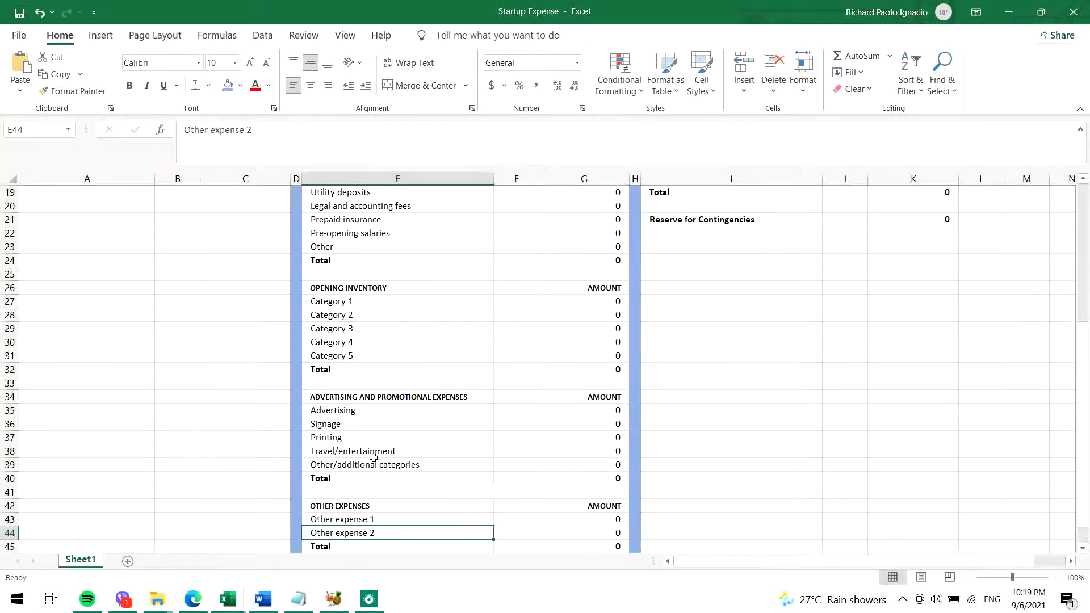
left_click(363, 466)
left_click_drag(364, 466, 363, 397)
scroll(363, 397, "up", 3)
left_click_drag(363, 465, 584, 416)
- Examine the Total Expenses row of the Startup Expenses column and the startup expenses Total in the Summary Statement
scroll(379, 404, "down", 7)
left_click(342, 357)
scroll(430, 464, "up", 9)
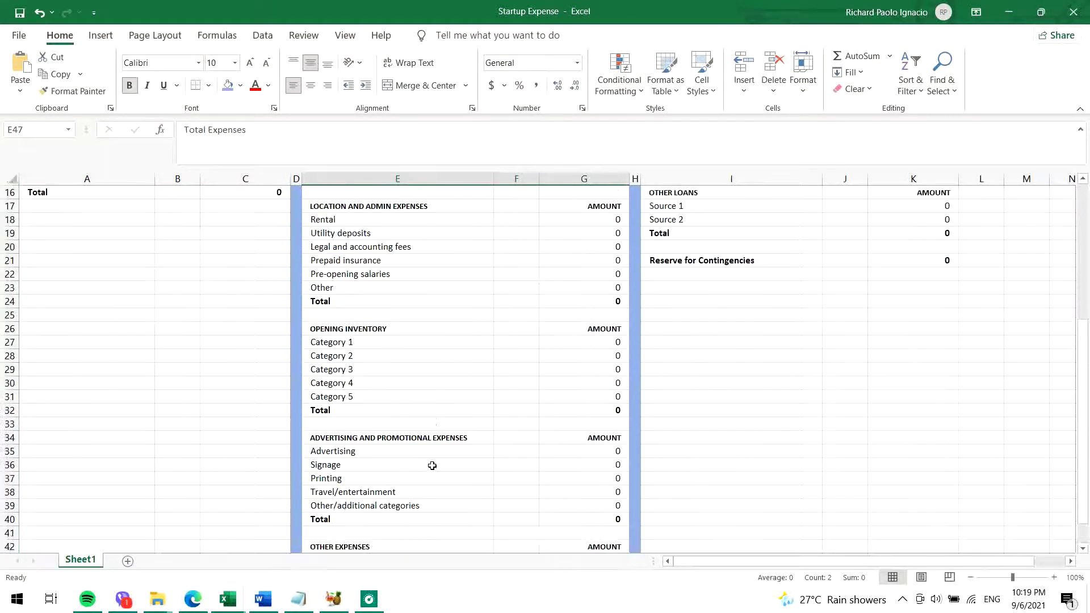
scroll(420, 465, "up", 1)
left_click_drag(67, 396, 261, 396)
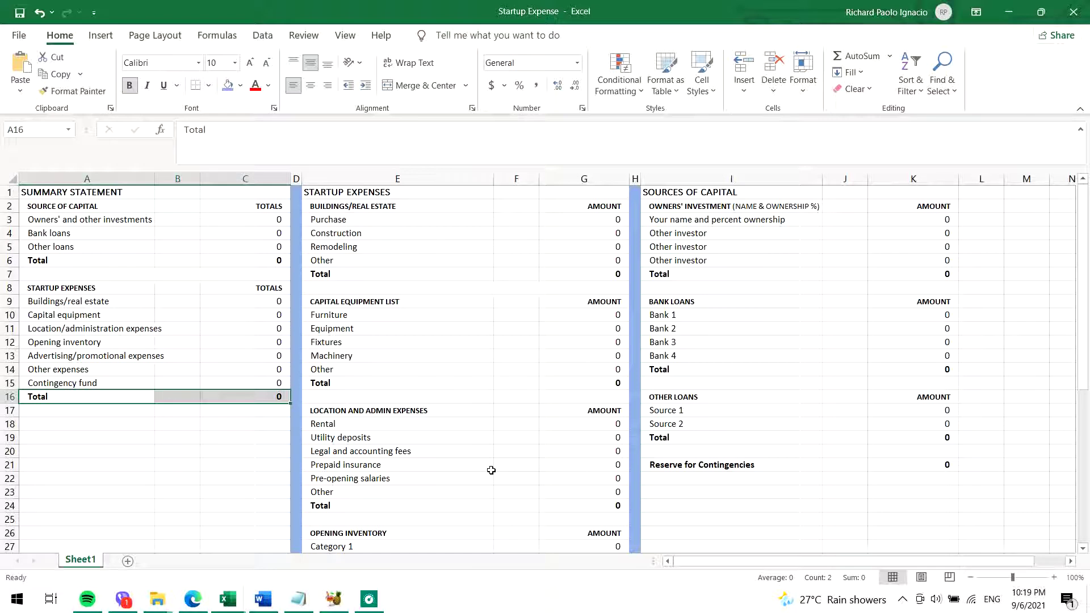
left_click(185, 427)
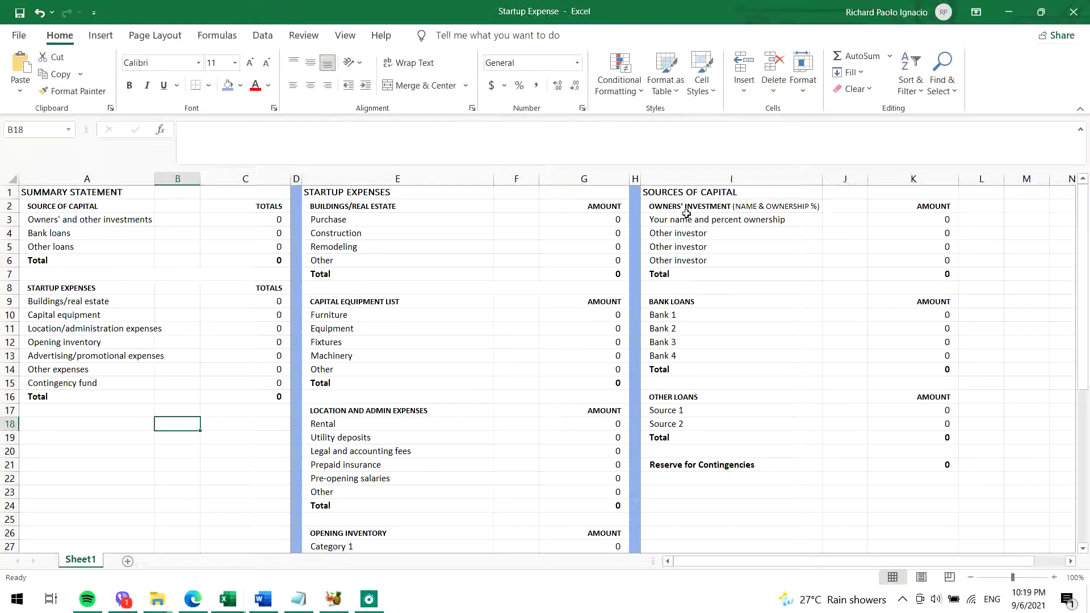
- Review the Sources of Capital section, including Reserve for Contingencies, and the Startup Expenses section from its heading through Location and Admin Expenses
left_click_drag(688, 210, 692, 291)
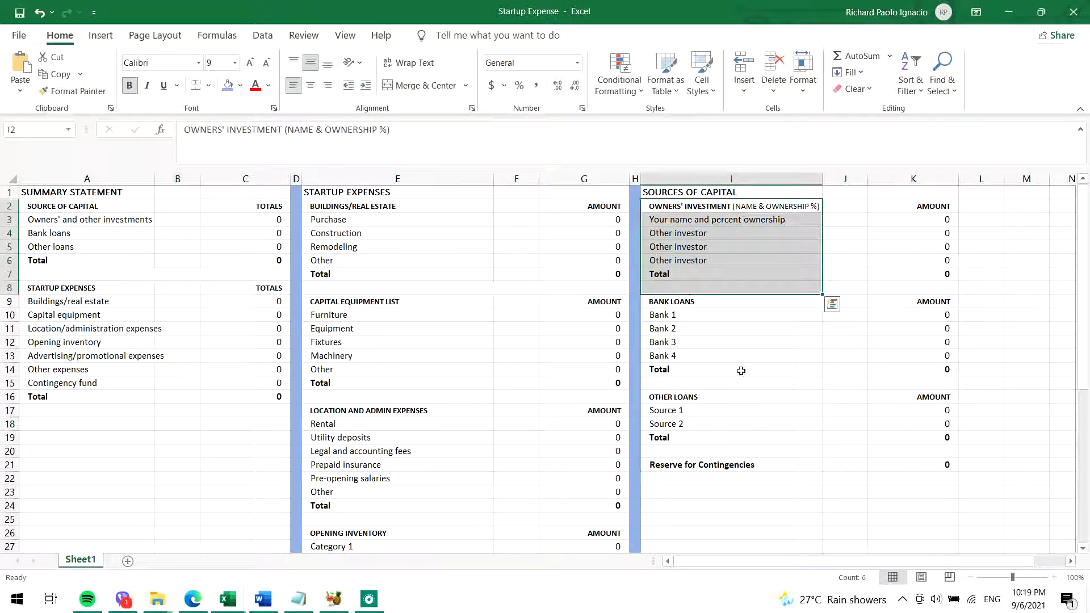
left_click_drag(688, 465, 965, 465)
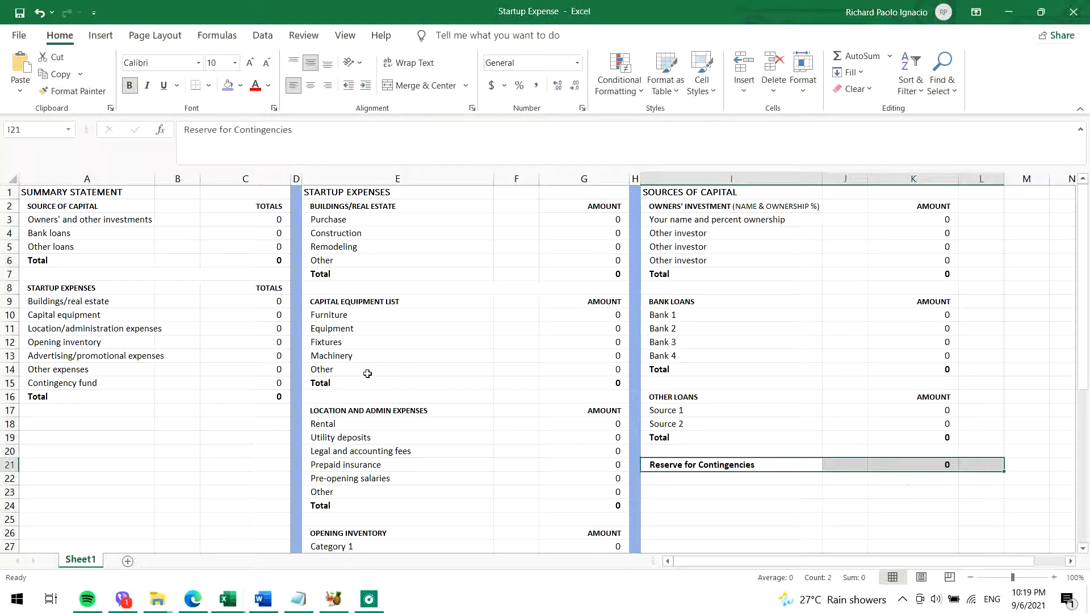
left_click(342, 192)
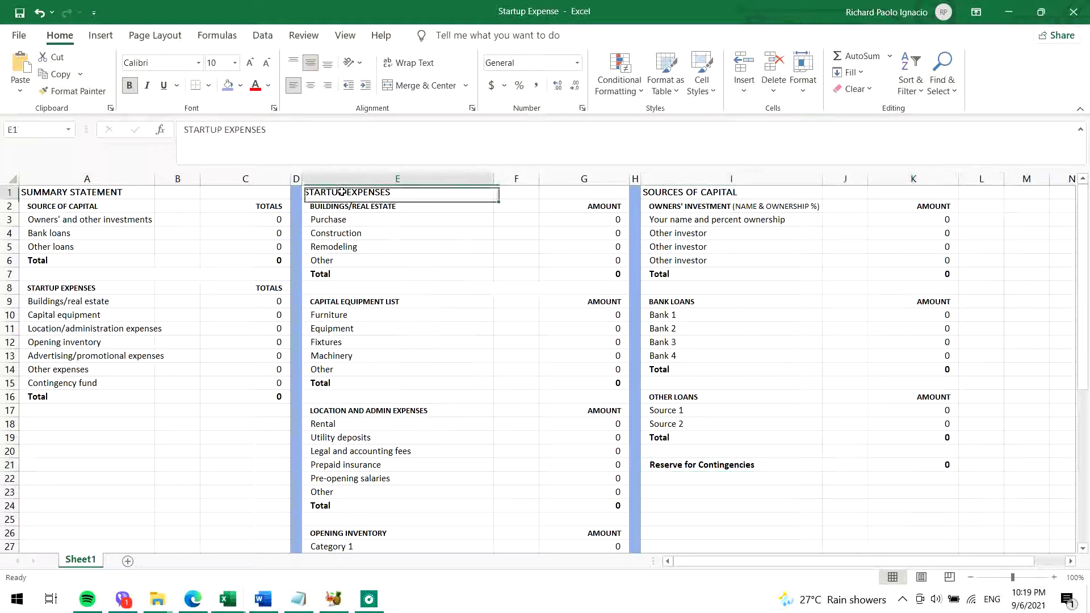
left_click_drag(341, 192, 457, 513)
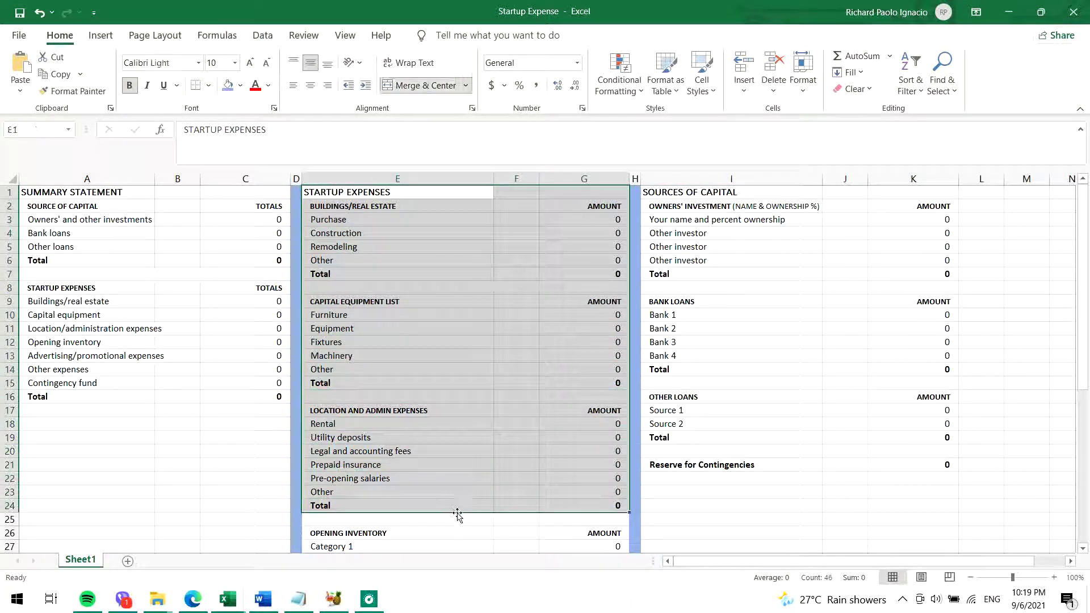
left_click(450, 486)
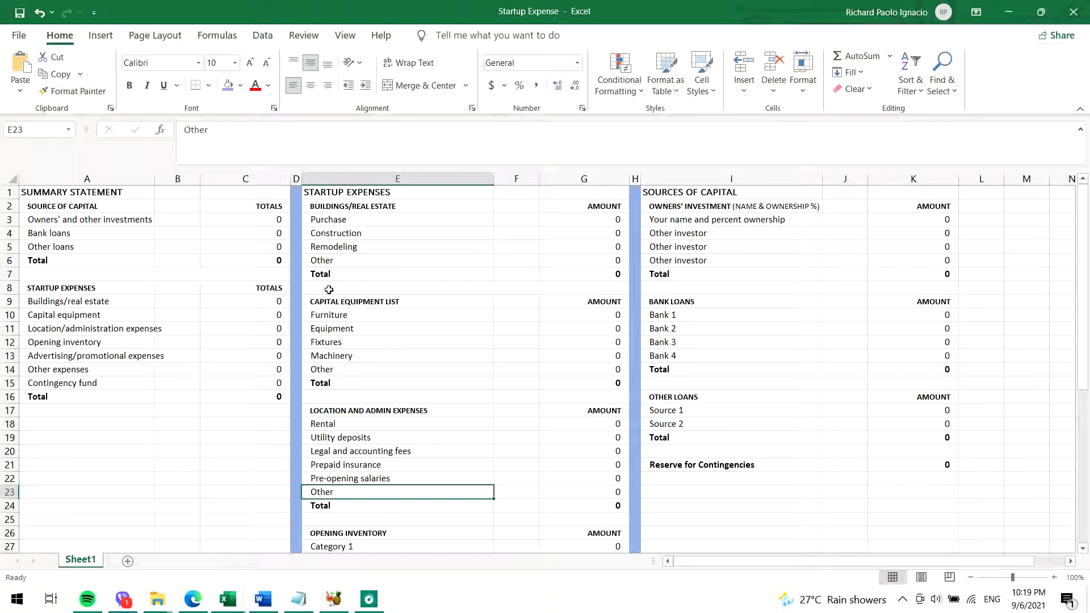
- Clear the Buildings/Real Estate block under Startup Expenses and the matching Buildings/real estate row in the Summary Statement
left_click_drag(344, 206, 343, 266)
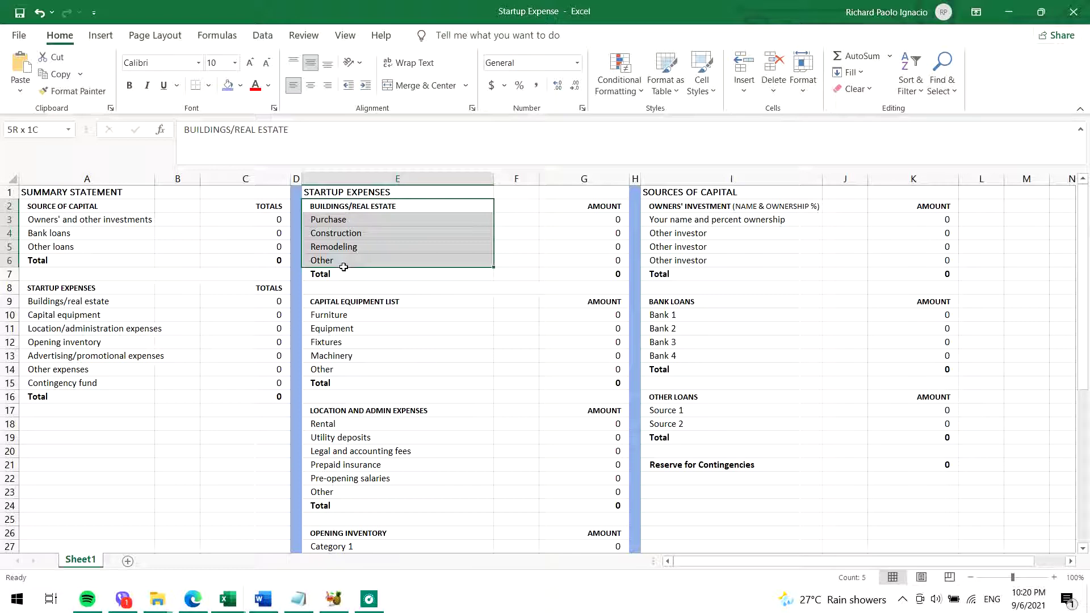
left_click(400, 284)
left_click_drag(603, 276, 352, 207)
key("Delete")
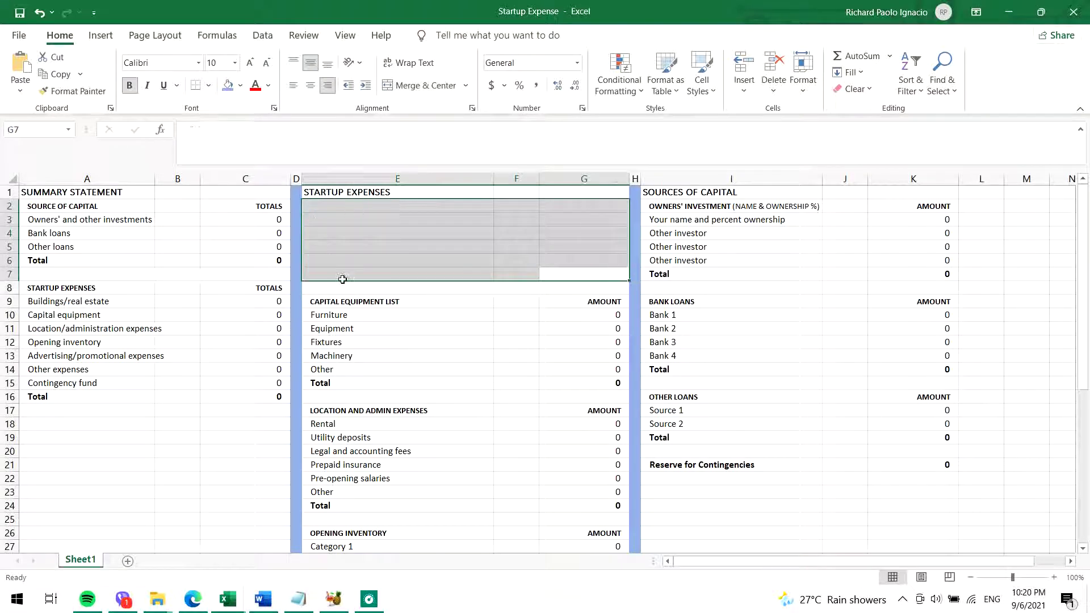
left_click(226, 319)
left_click_drag(74, 304, 250, 303)
key("Delete")
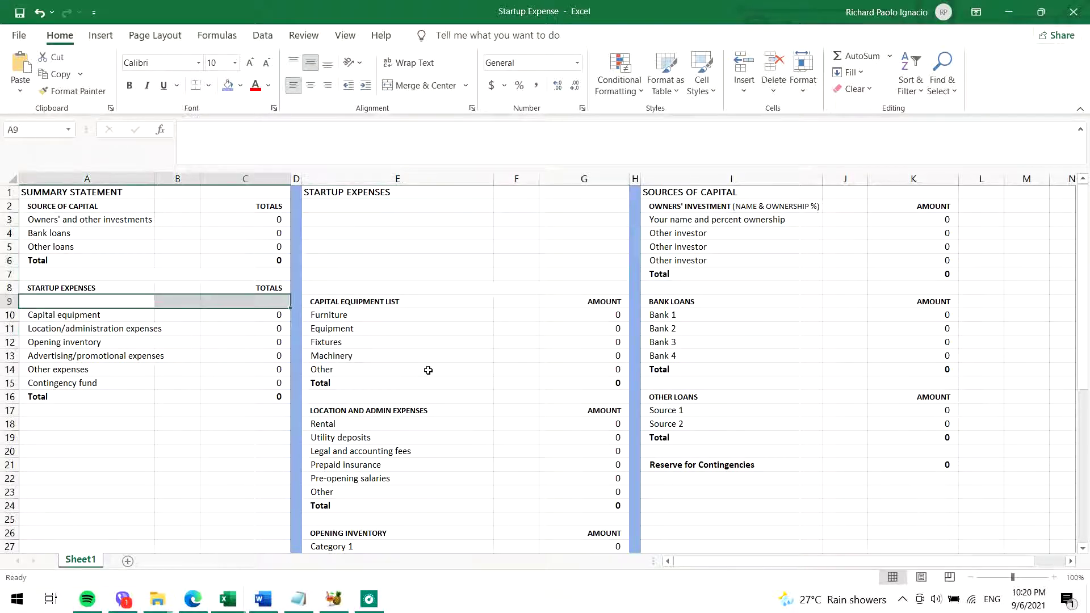
- Clear the Rental row, label and amount, in the Location and Admin Expenses block
left_click(426, 370)
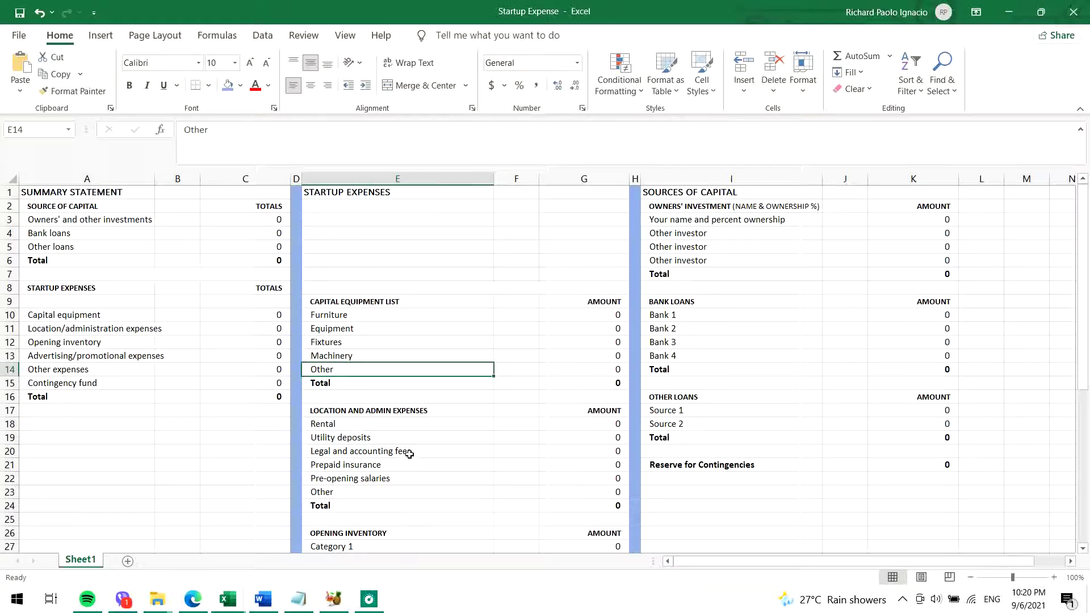
scroll(402, 445, "down", 3)
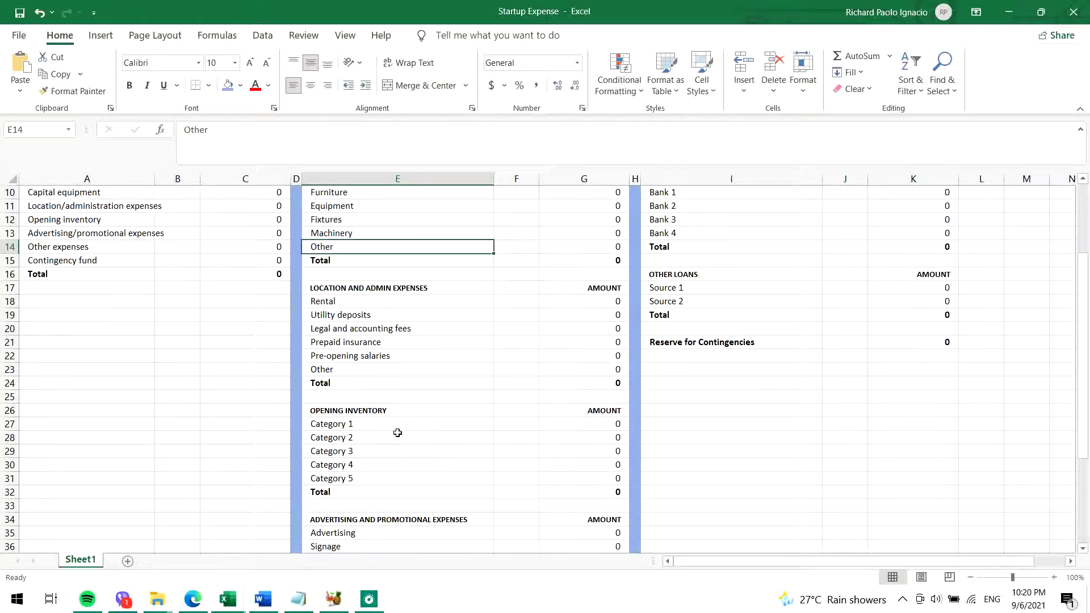
scroll(397, 432, "up", 1)
key("Down")
key("Down")
key("Down")
key("Down")
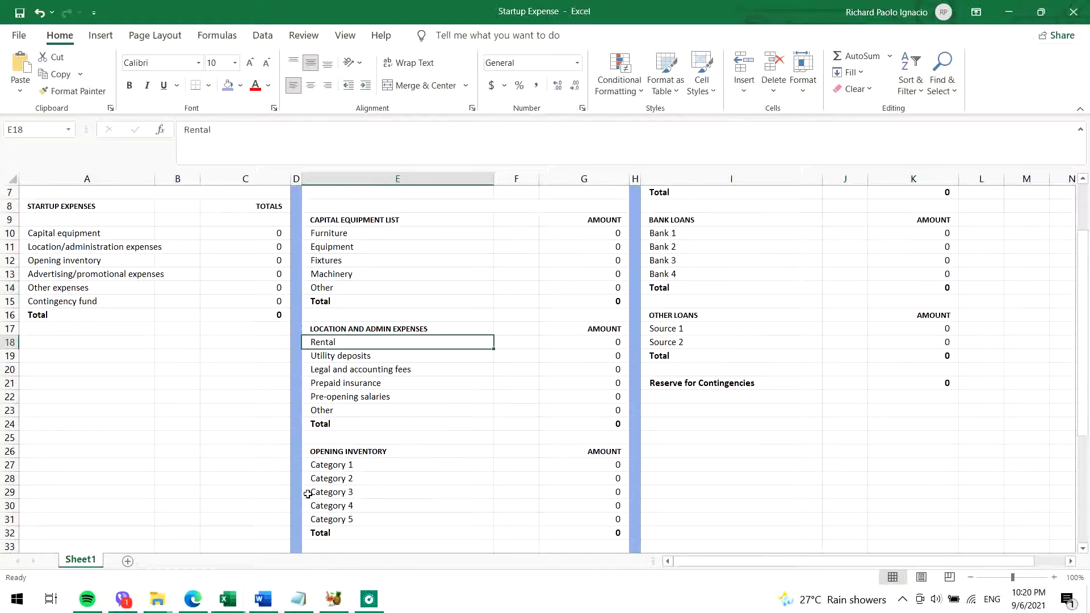
left_click(334, 329)
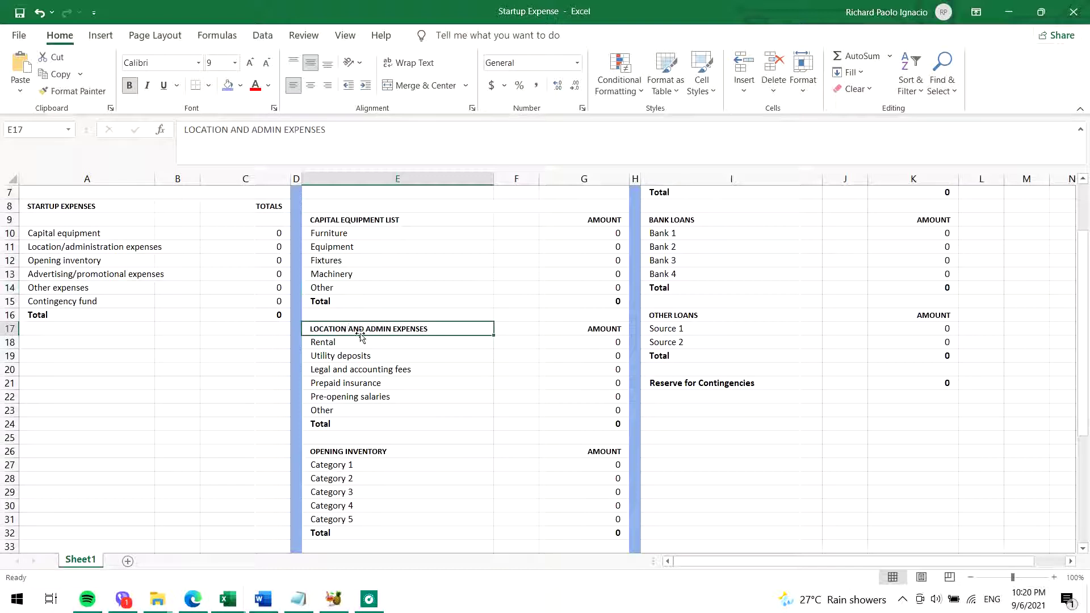
left_click_drag(347, 342, 576, 342)
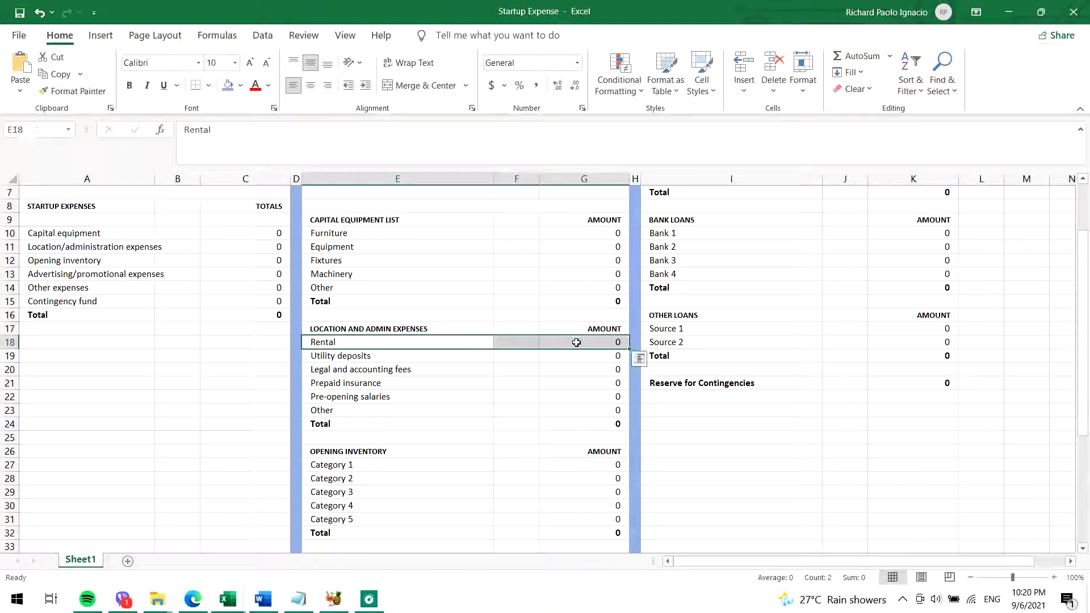
key("Delete")
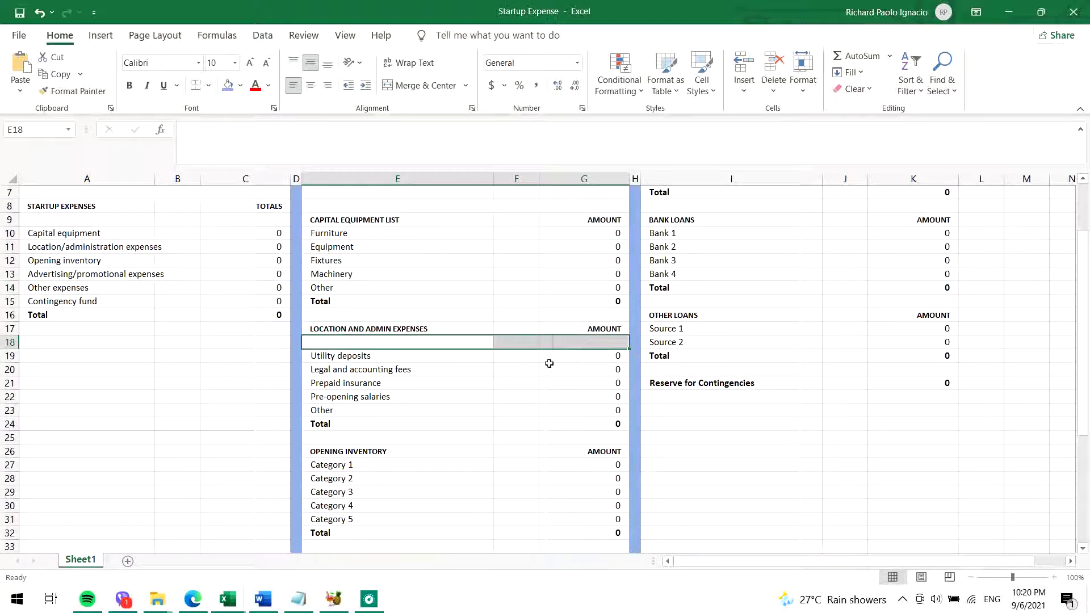
- Clear the Equipment row, label and amount, in the Capital Equipment List
left_click(398, 426)
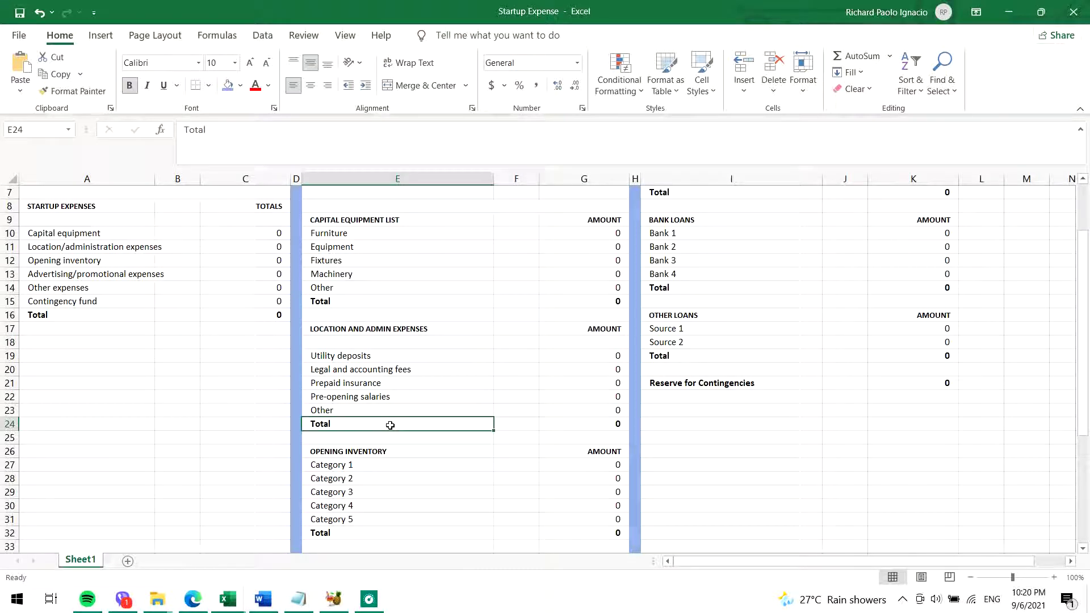
scroll(388, 425, "up", 2)
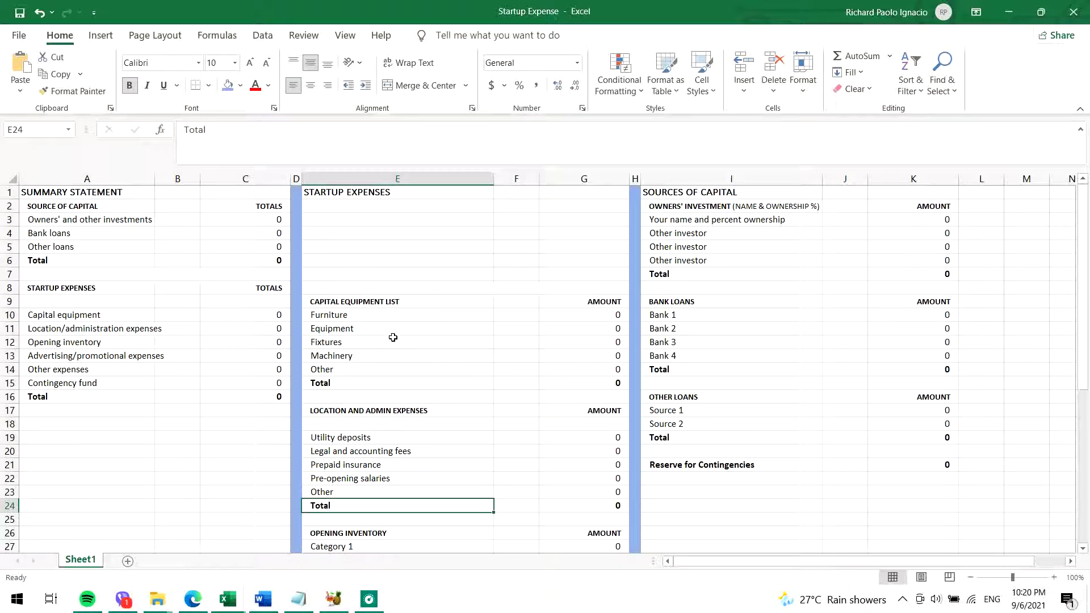
left_click(376, 329)
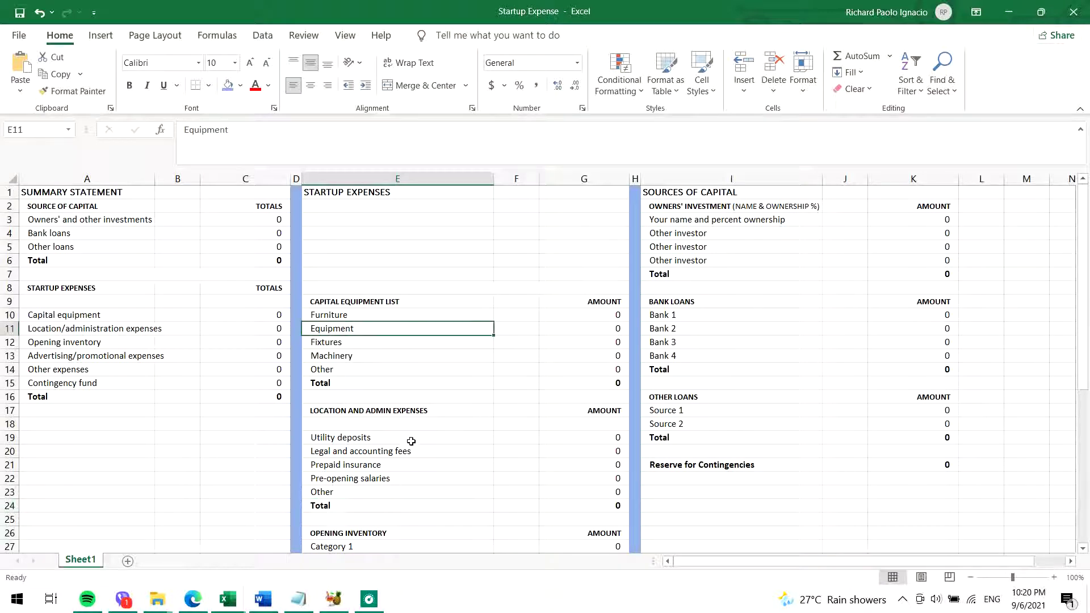
left_click_drag(377, 328, 582, 326)
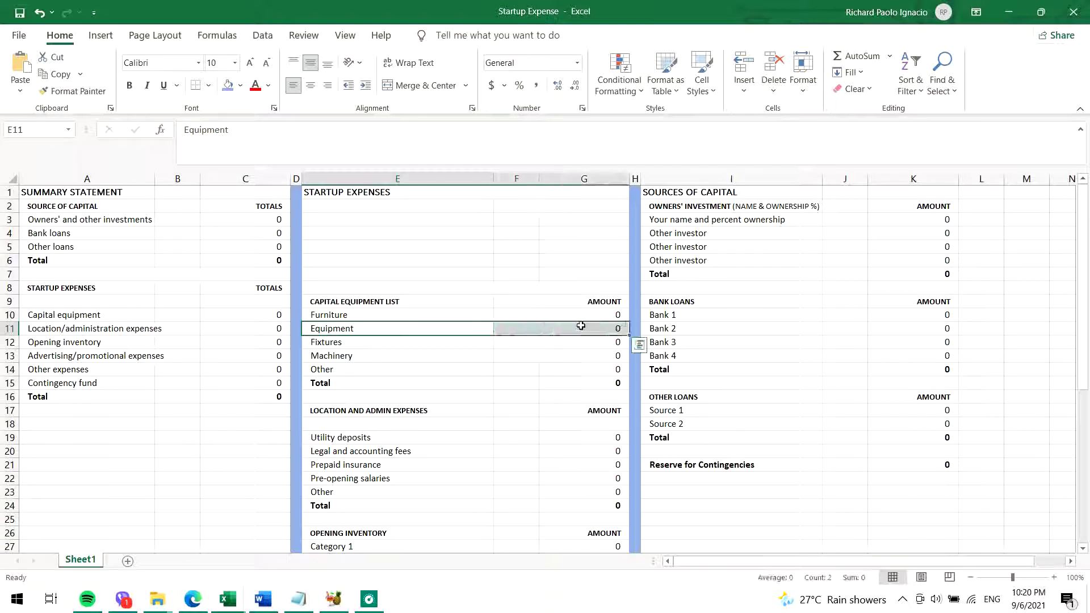
key("Delete")
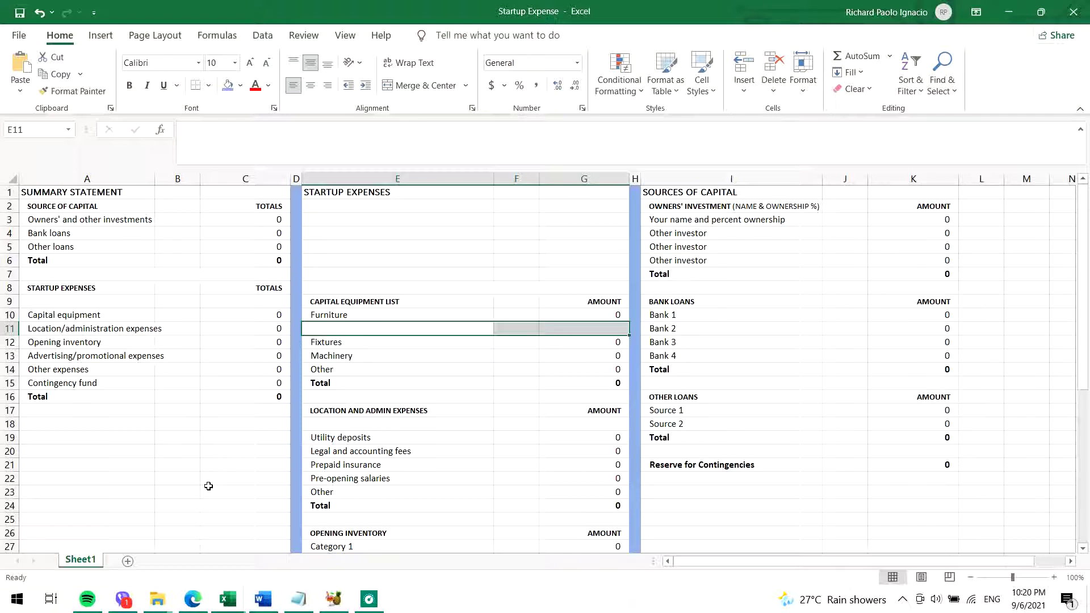
- Undo the clearing of the Equipment row, the Rental row, the Buildings/real estate summary row and the Buildings/Real Estate block
key("ctrl+z")
key("ctrl+z")
key("ctrl+z")
key("ctrl+z")
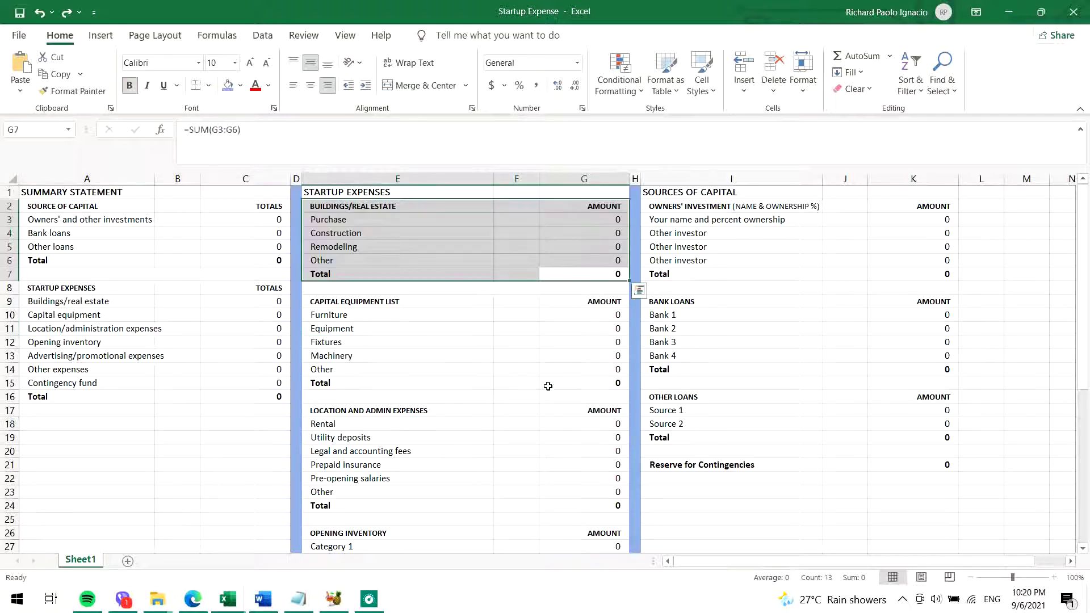
left_click(548, 383)
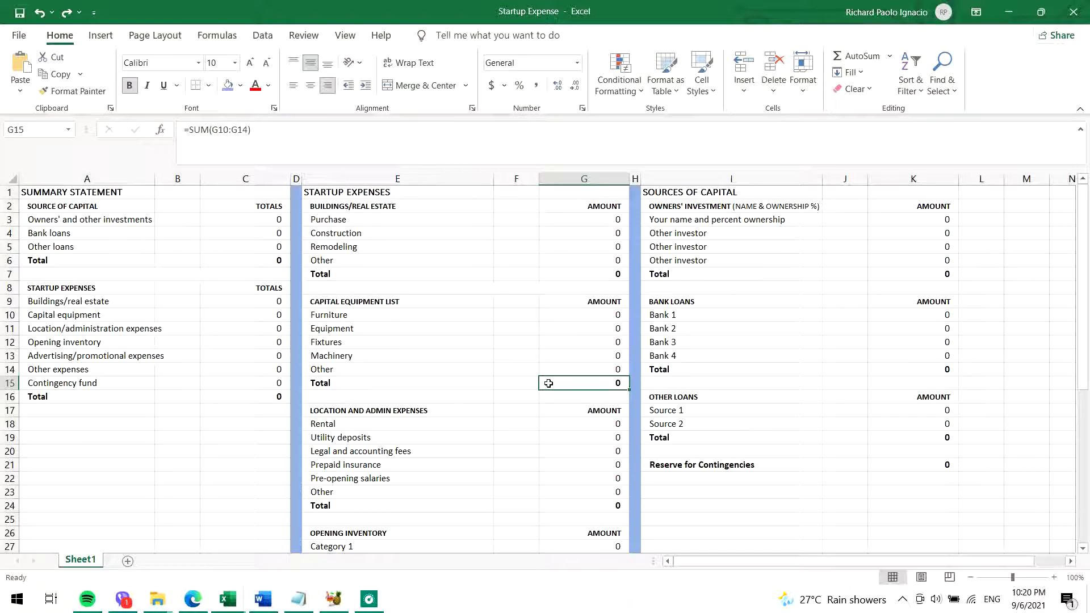
scroll(810, 384, "down", 10)
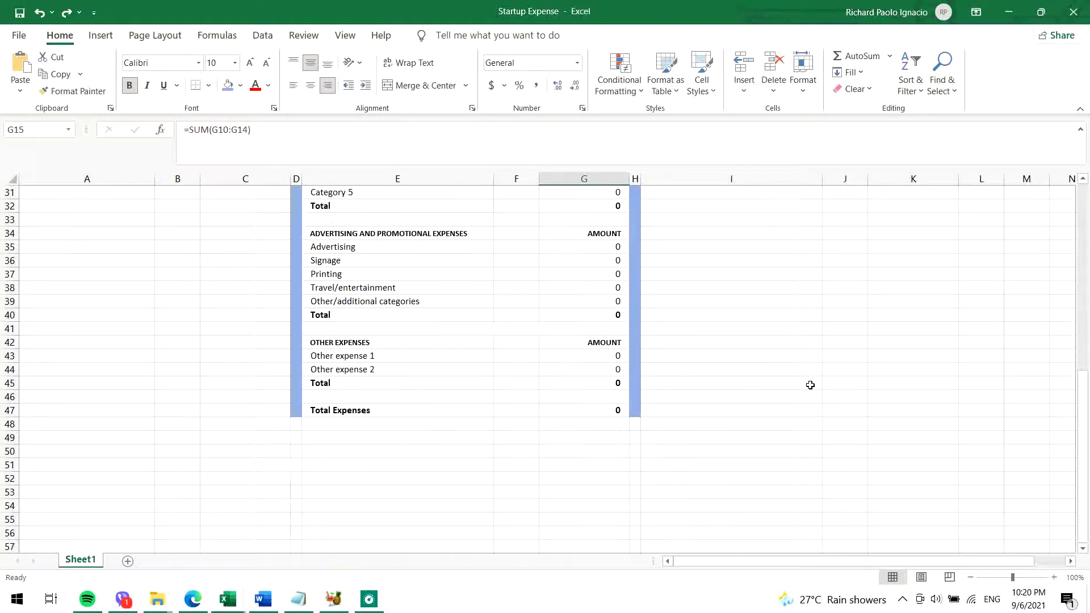
scroll(809, 385, "up", 10)
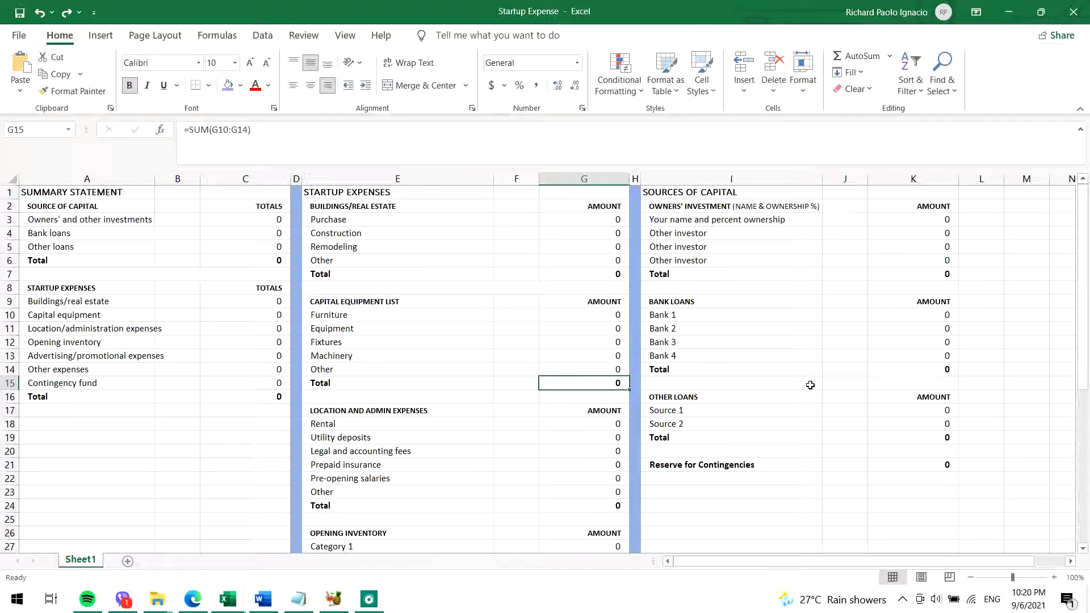
left_click(709, 502)
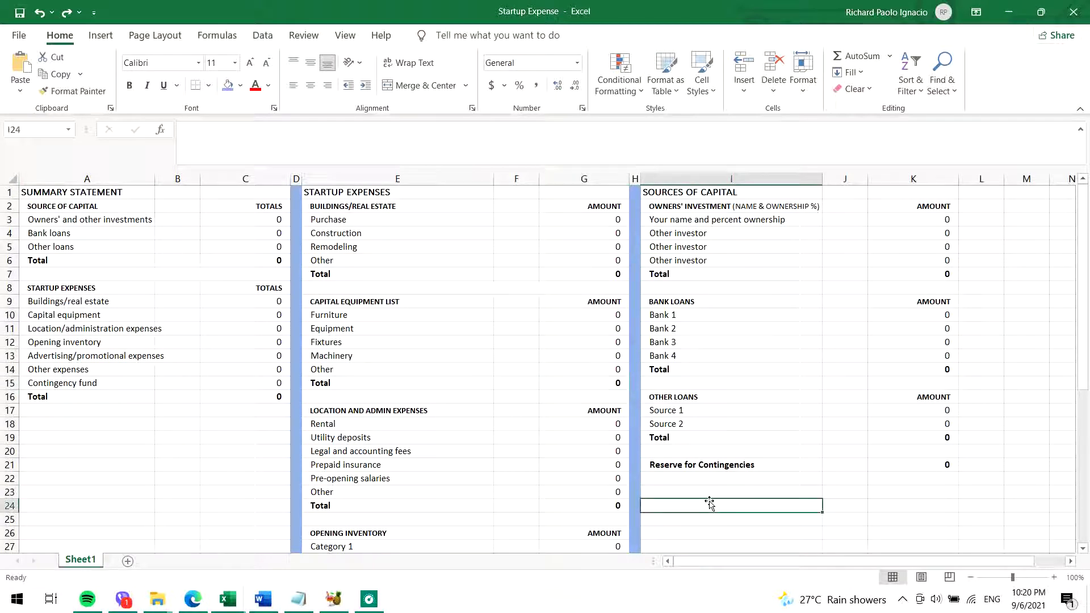